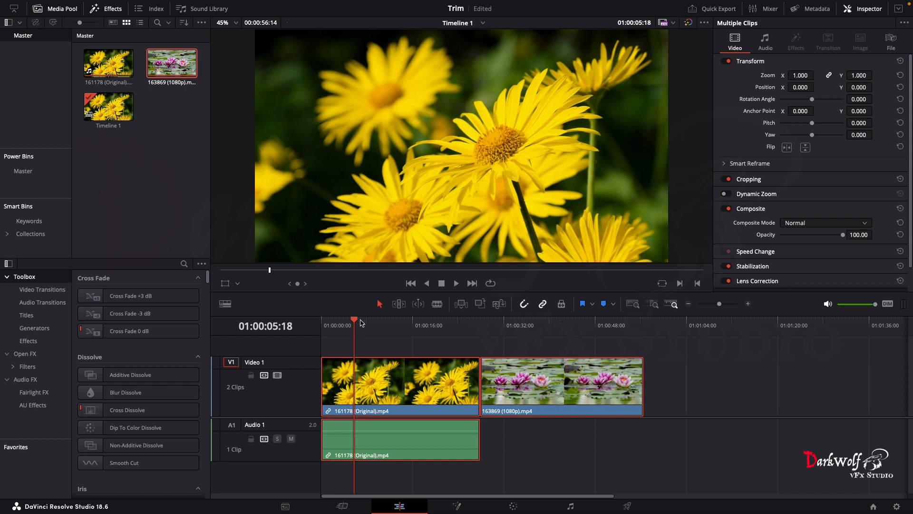
Scrub through the yellow daisy clip from its start and park the playhead at 01:00:06:18.
drag(355, 320, 323, 333)
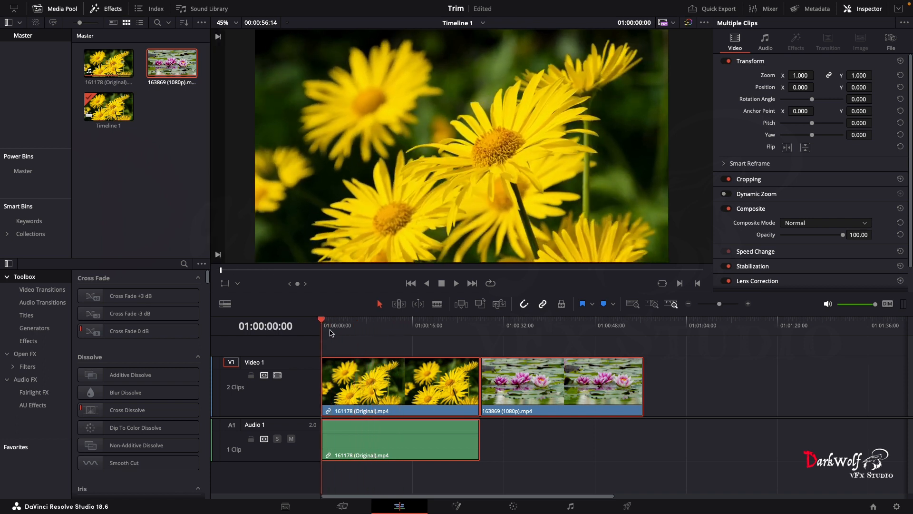
click(334, 324)
drag(334, 324, 361, 327)
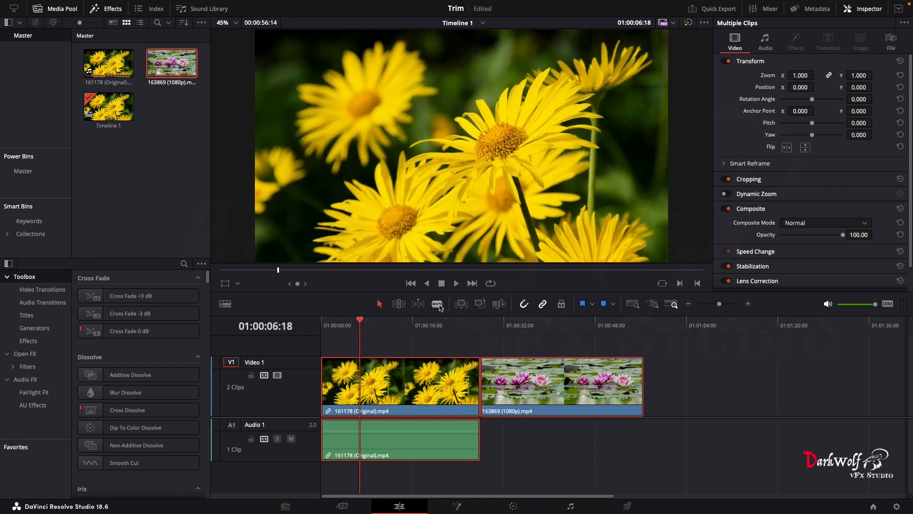
Cut the daisy clip with the Blade tool at 01:00:06:18 and again at about 01:00:16.
click(437, 304)
click(362, 377)
click(416, 376)
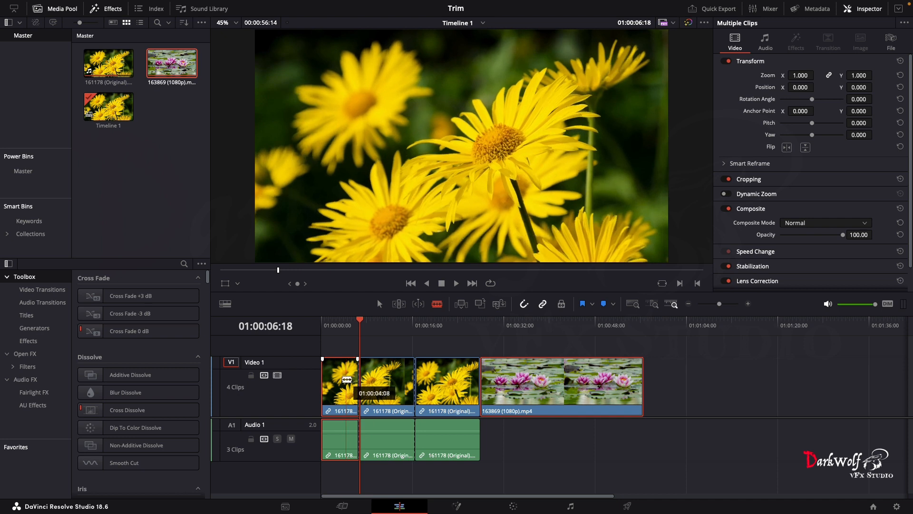
Delete the first daisy segment in Selection mode, leaving a gap, and undo the deletion.
key(a)
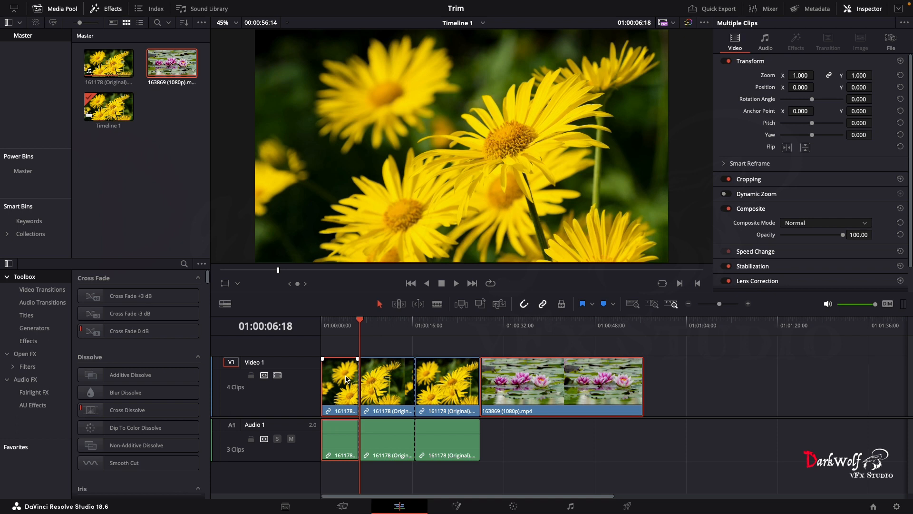
key(BackSpace)
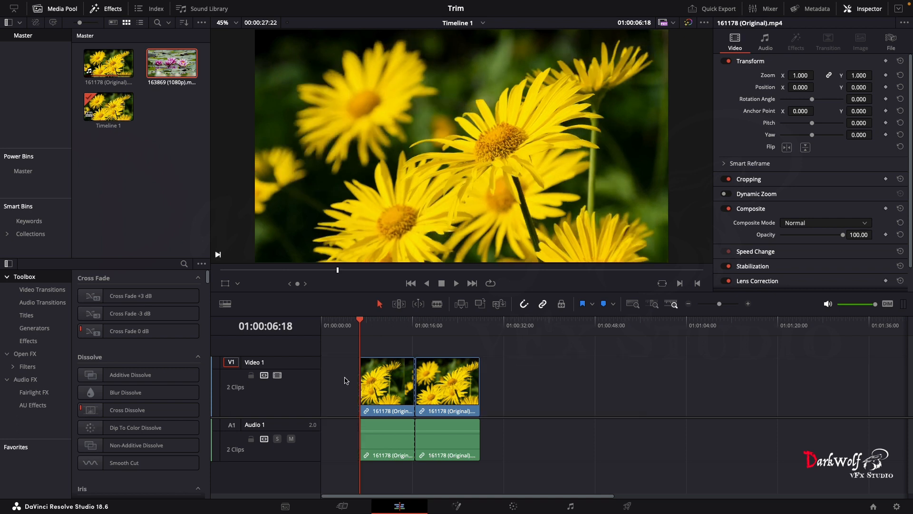
click(346, 380)
key(ctrl+z)
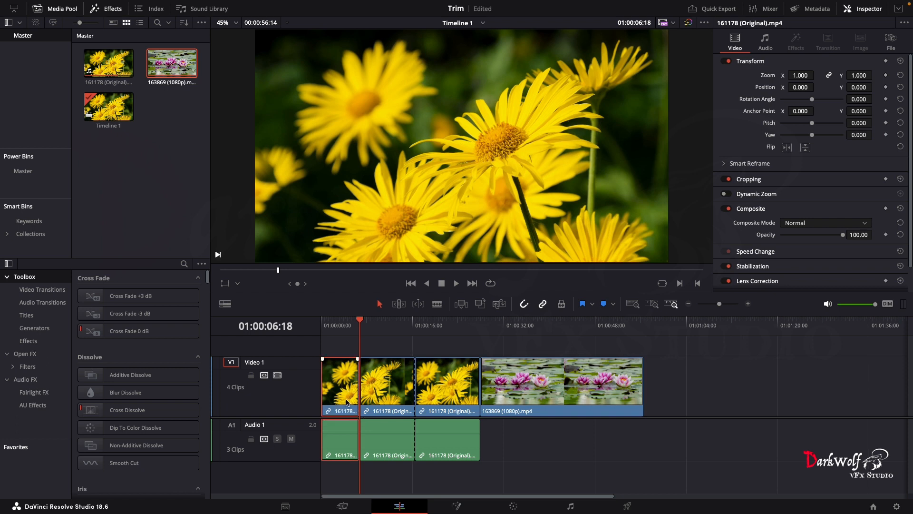
Ripple-delete the first daisy segment, and undo back to the uncut daisy clip.
key(Delete)
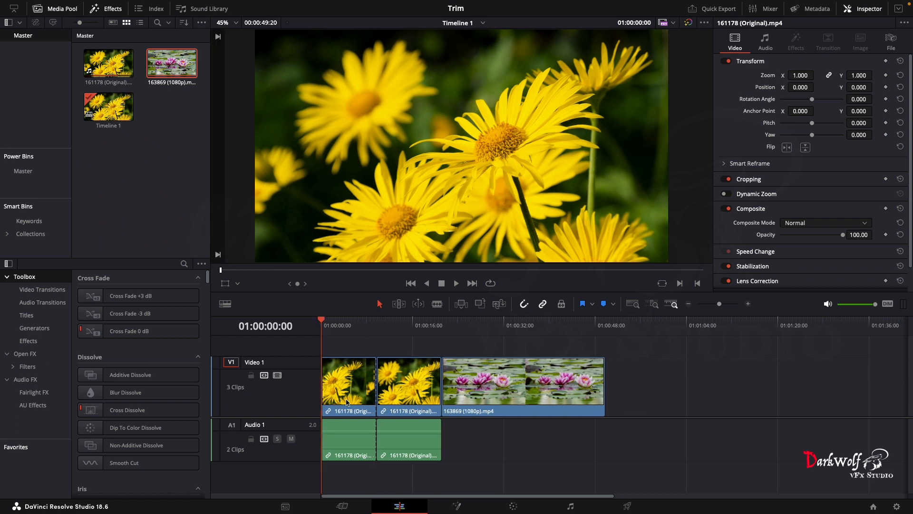
click(393, 391)
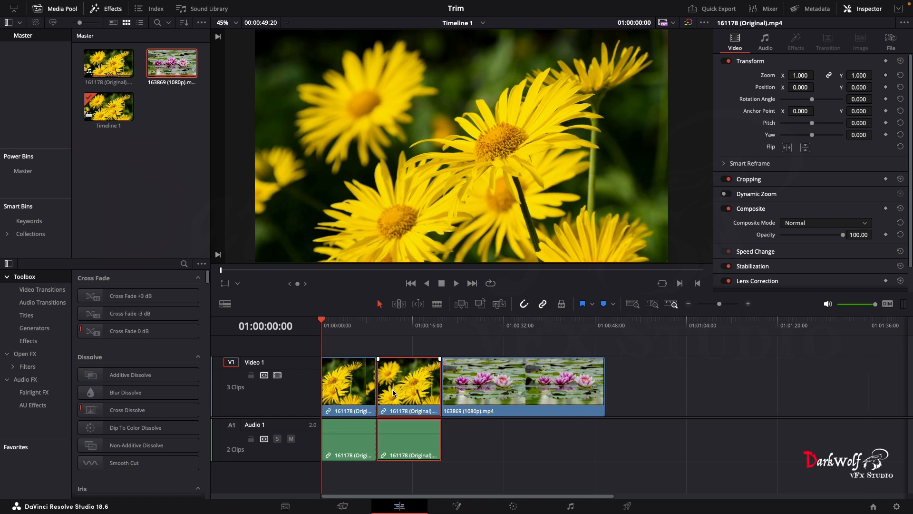
key(ctrl+z)
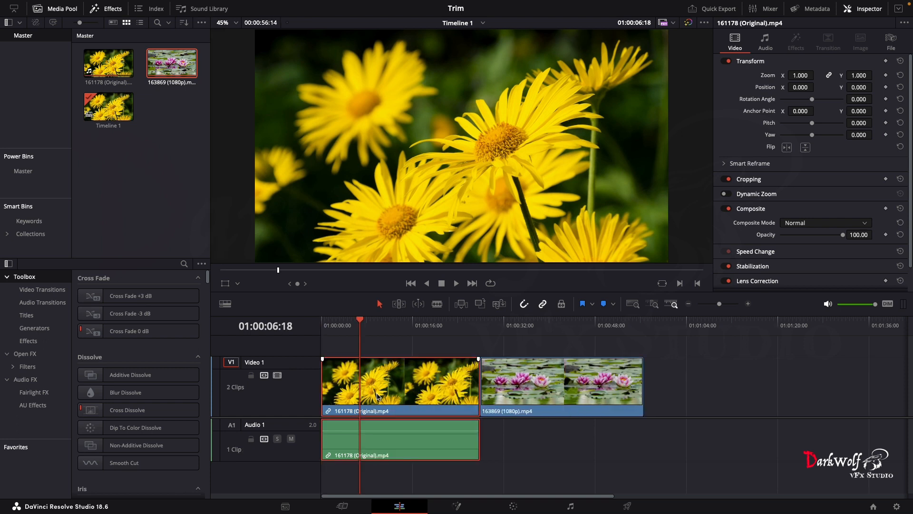
Ripple-trim the daisy clip's start to the playhead at 01:00:06:18, and its end to 01:00:08:16.
key(ctrl+shift+bracketleft)
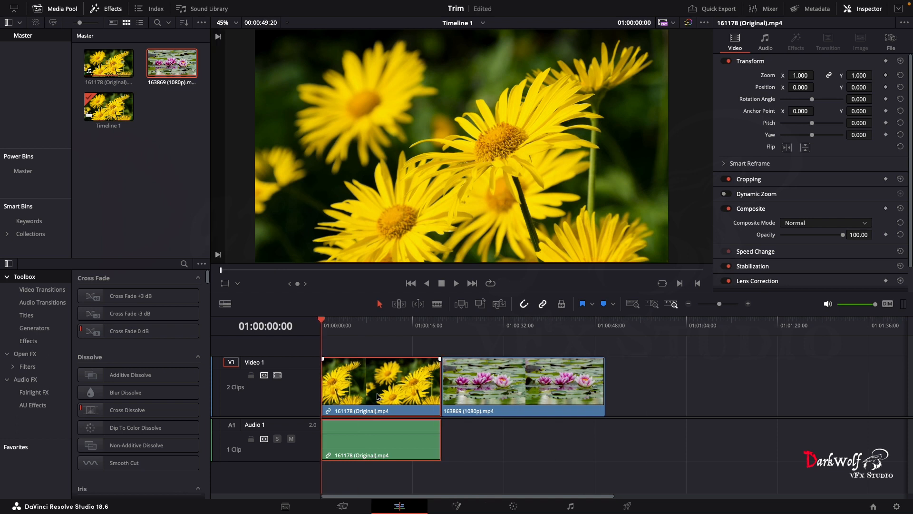
click(371, 323)
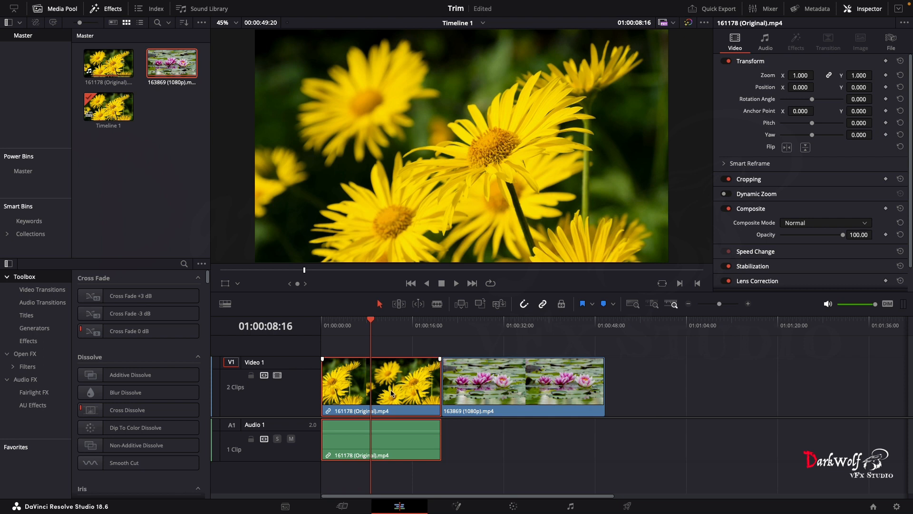
key(shift+])
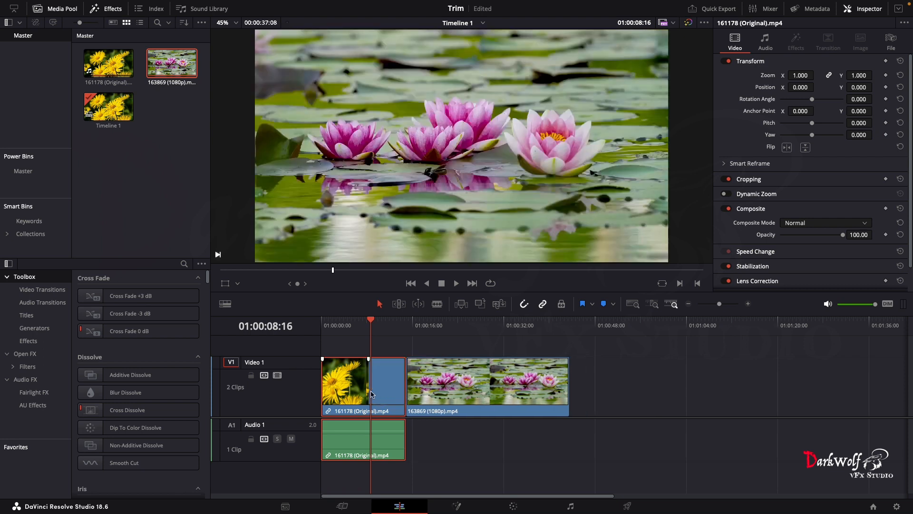
Ripple-trim the start of the water lily clip to the playhead at 01:00:14:12.
drag(370, 327, 404, 354)
click(402, 388)
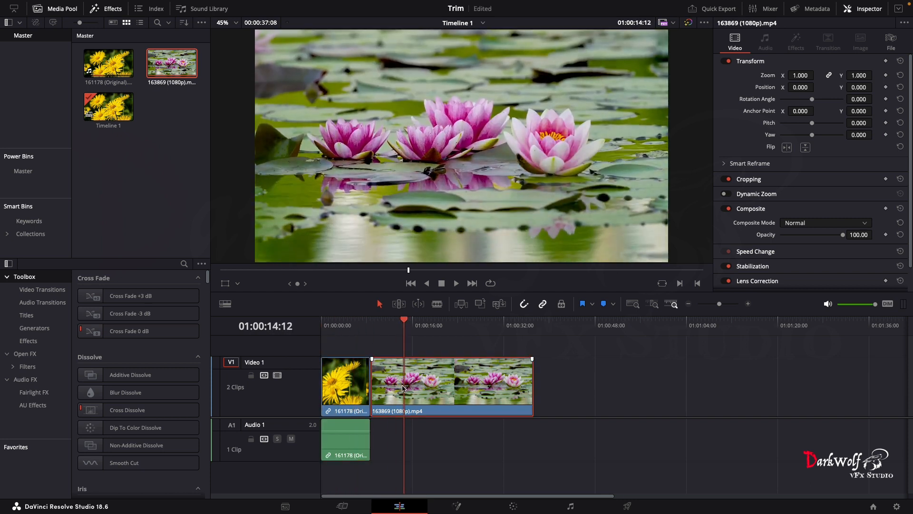
key(ctrl+z)
Split the water lily clip at 01:00:15:16 and ripple-trim the first segment's end to 01:00:12:12.
drag(375, 324, 412, 328)
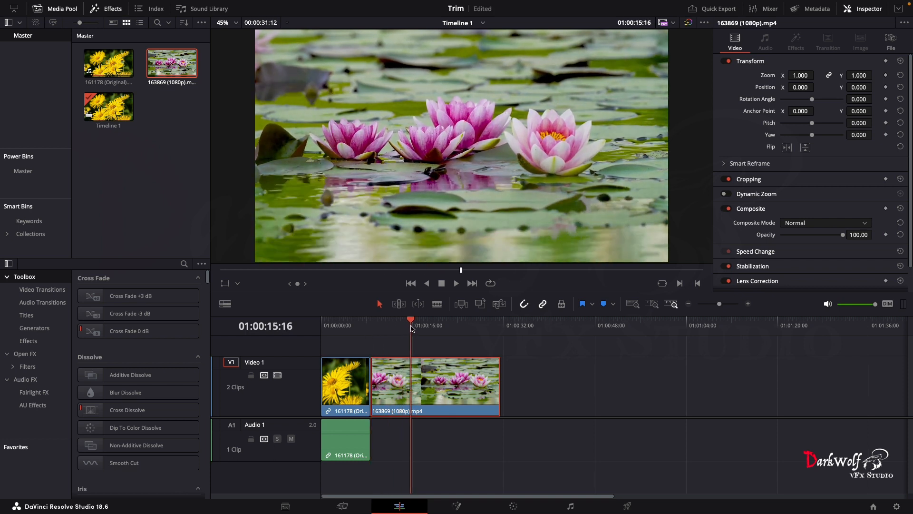
key(ctrl+b)
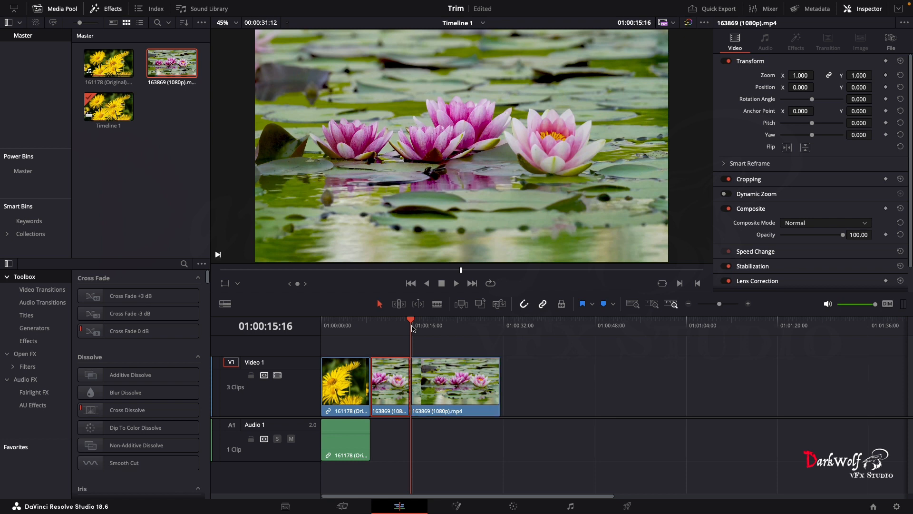
drag(412, 324, 393, 331)
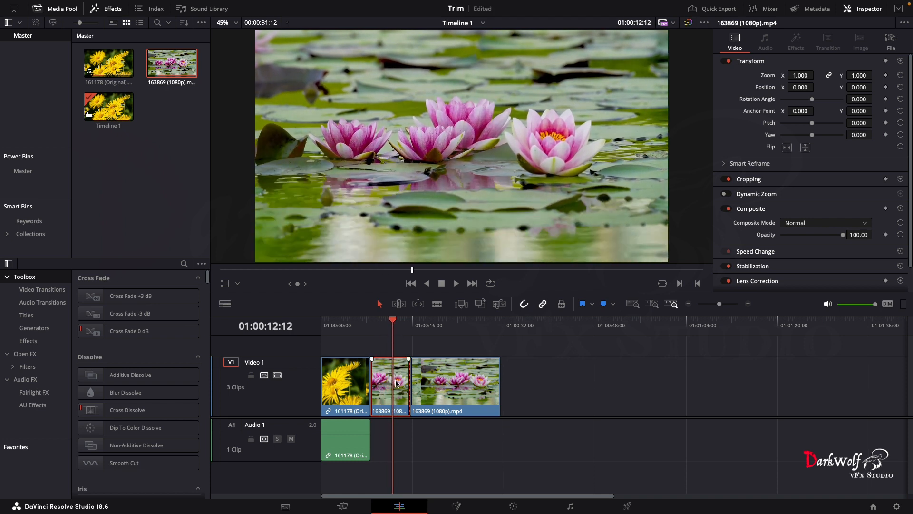
key(ctrl+shift+bracketright)
Ripple-trim the second water lily segment's start to the playhead twice, each time at 01:00:16:02.
drag(396, 322, 413, 324)
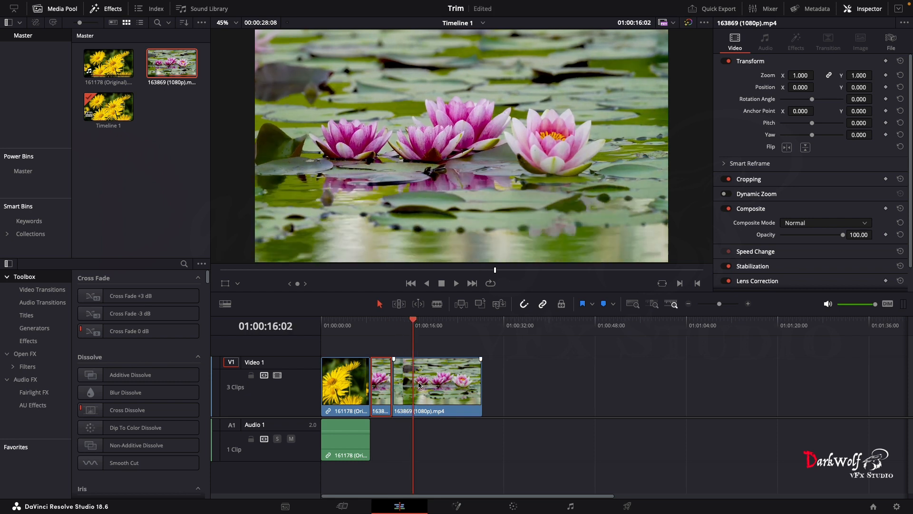
click(413, 387)
key(ctrl+shift+bracketleft)
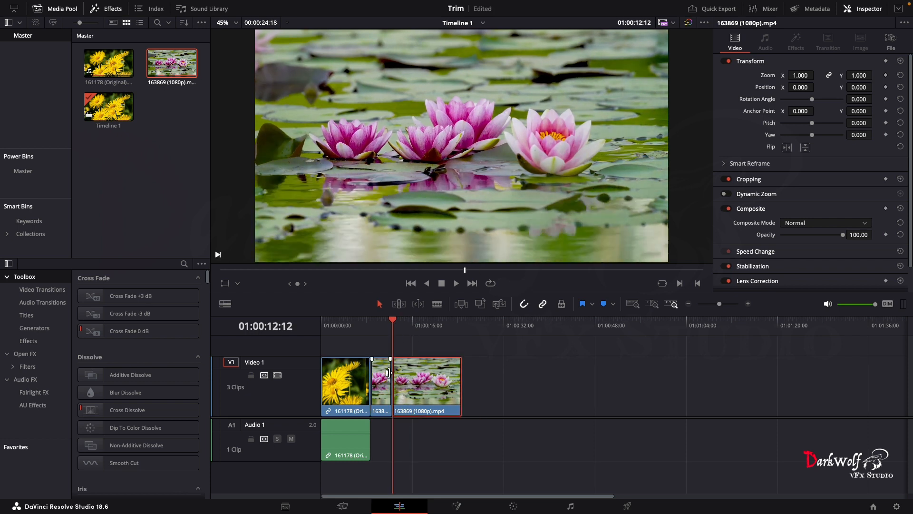
drag(393, 322, 413, 324)
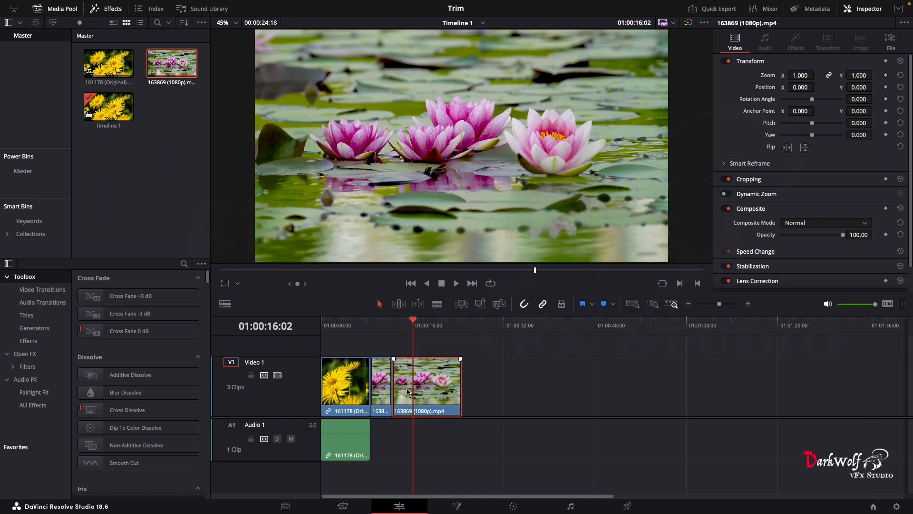
key(ctrl+shift+bracketleft)
Split the last water lily segment at 01:00:17:12 and save the project.
drag(398, 325, 421, 324)
key(ctrl+b)
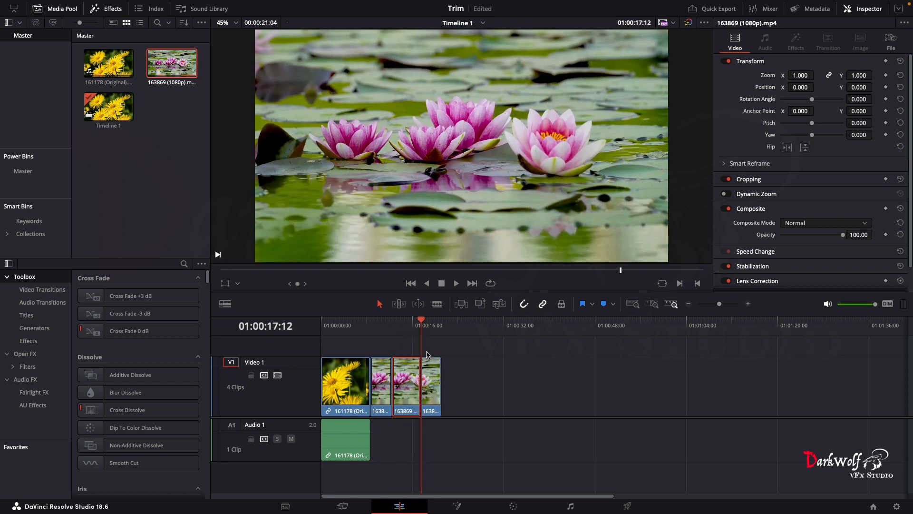
key(ctrl+s)
Open Keyboard Customization and search the commands for "playhead".
key(alt+super+k)
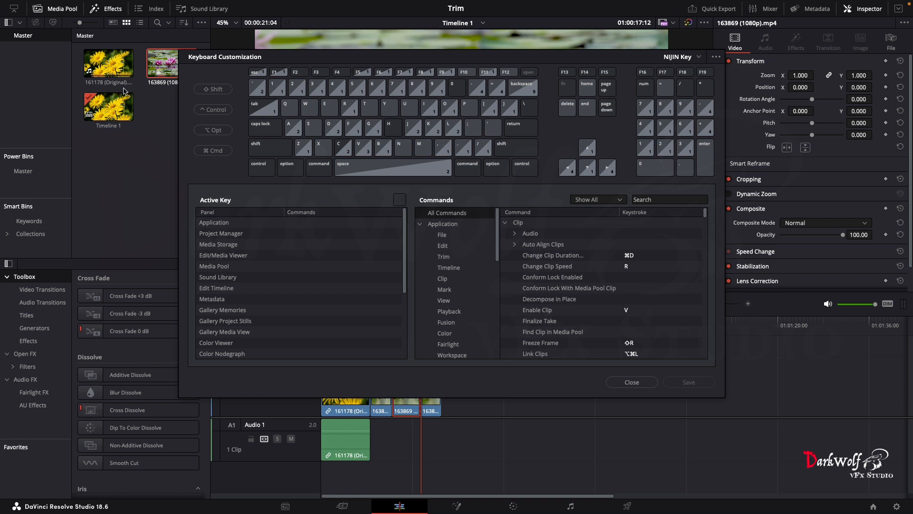
click(632, 382)
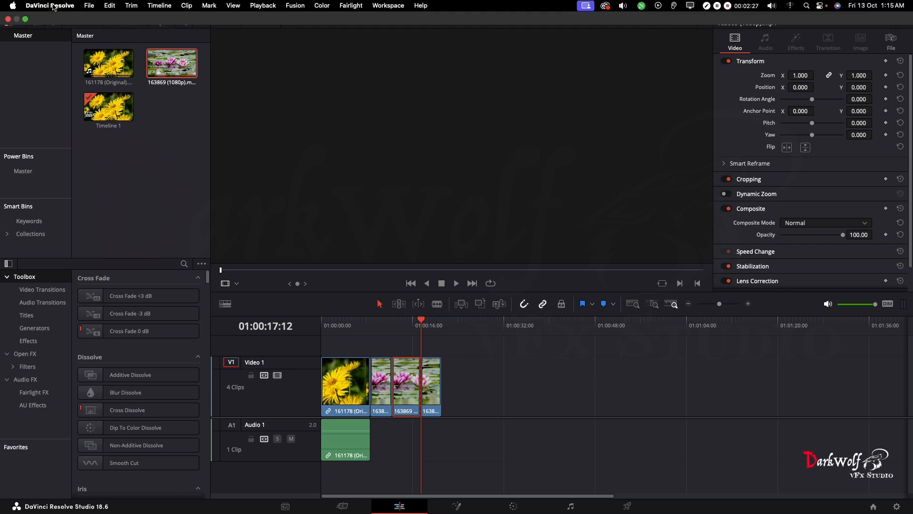
click(54, 7)
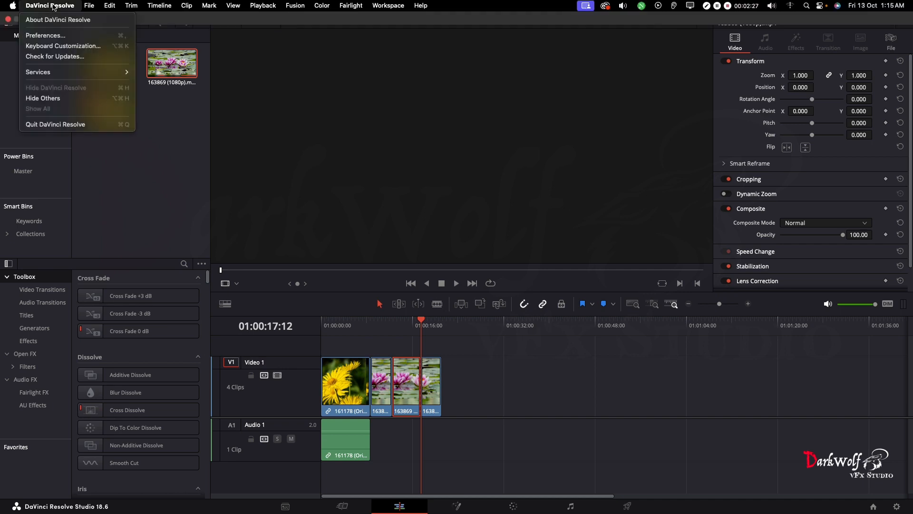
click(68, 50)
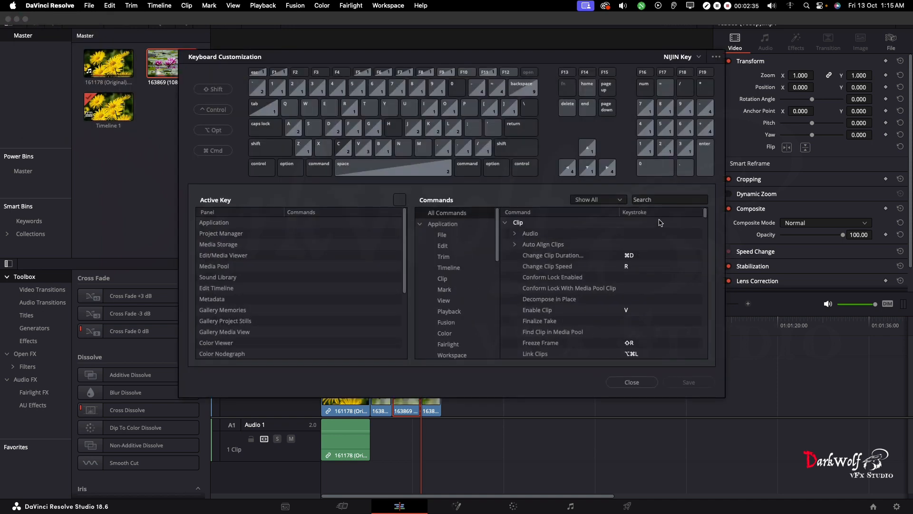
click(660, 199)
text(pla)
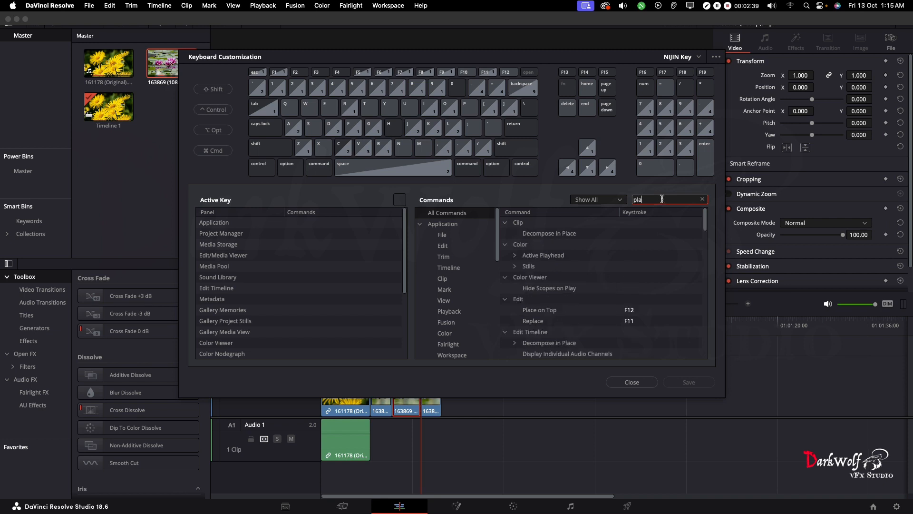
text(yhead)
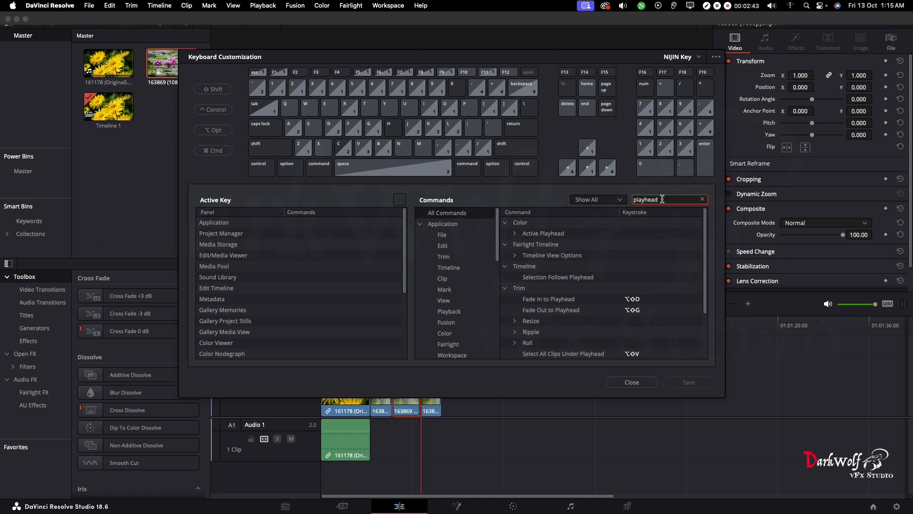
Examine the Trim commands in the results, especially the keystrokes for Ripple End to Playhead and Start to Playhead.
scroll(554, 305, down, 3)
scroll(555, 336, up, 3)
scroll(523, 272, down, 3)
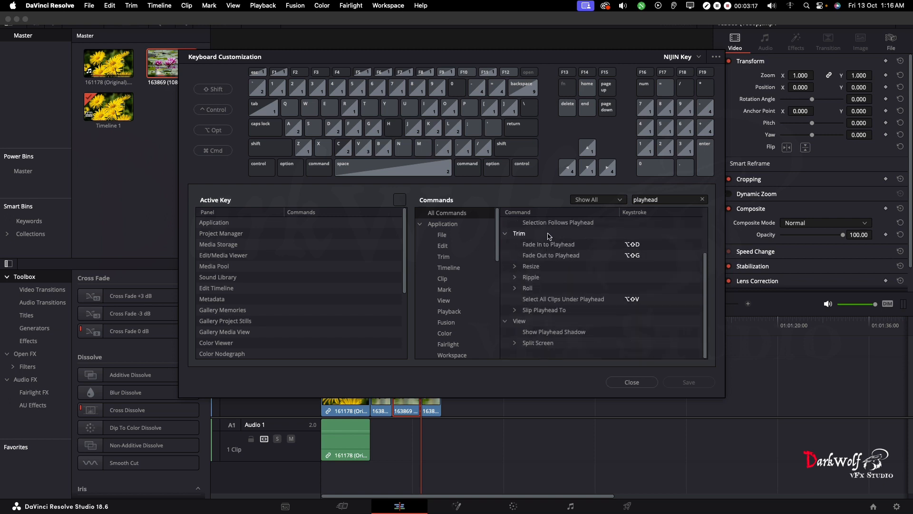
click(515, 277)
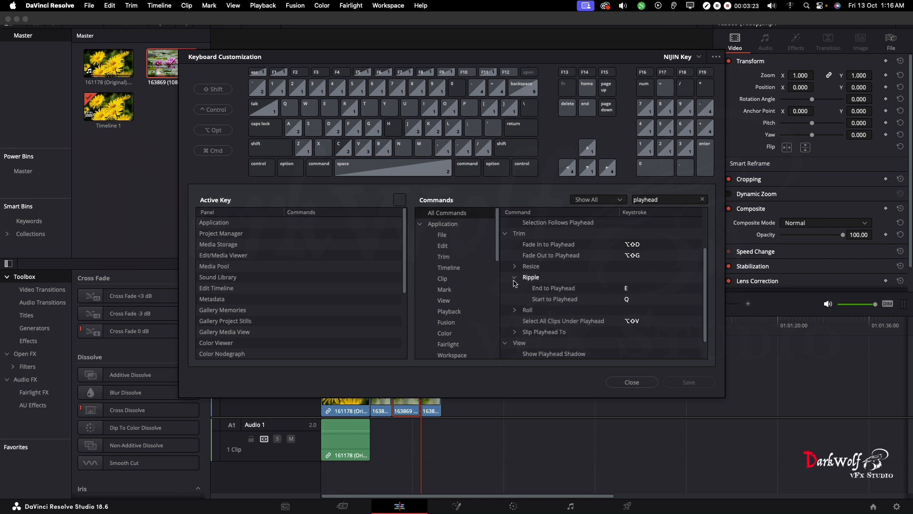
click(515, 311)
click(514, 311)
click(514, 267)
click(514, 267)
click(644, 288)
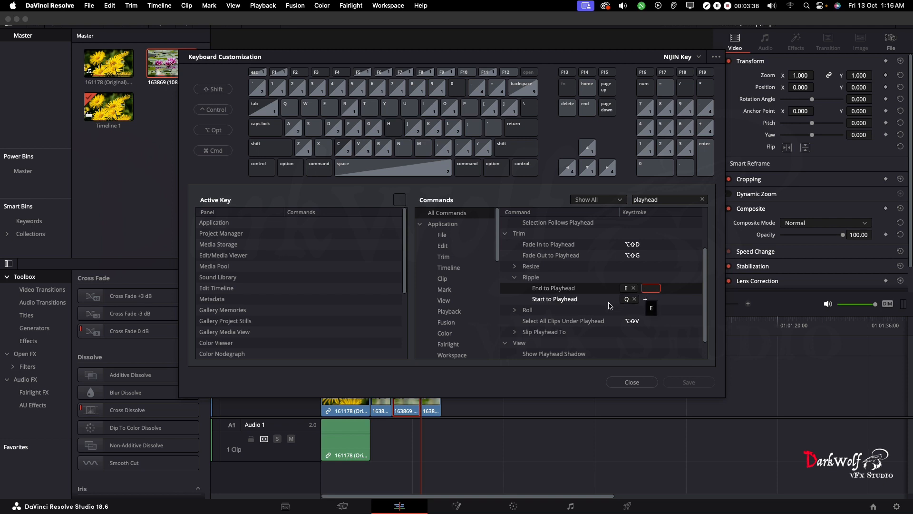
click(573, 301)
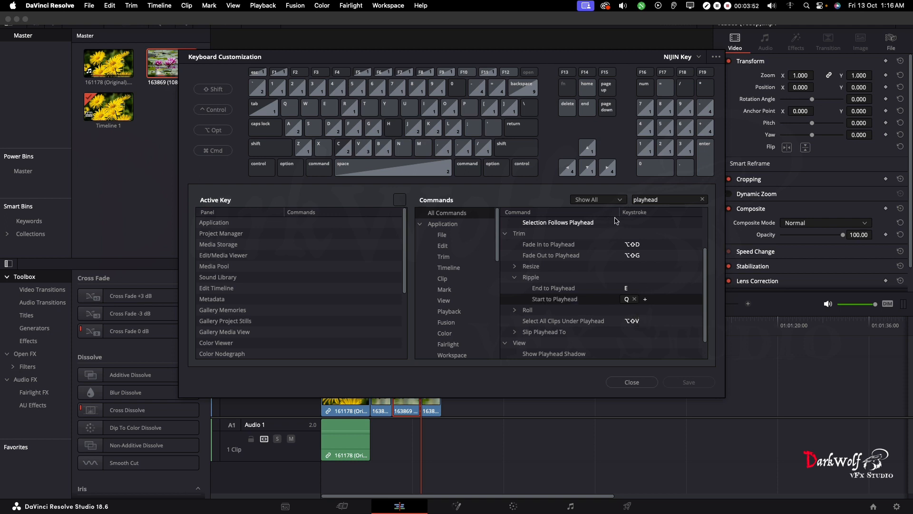
Replace the command search term with "slip".
click(678, 197)
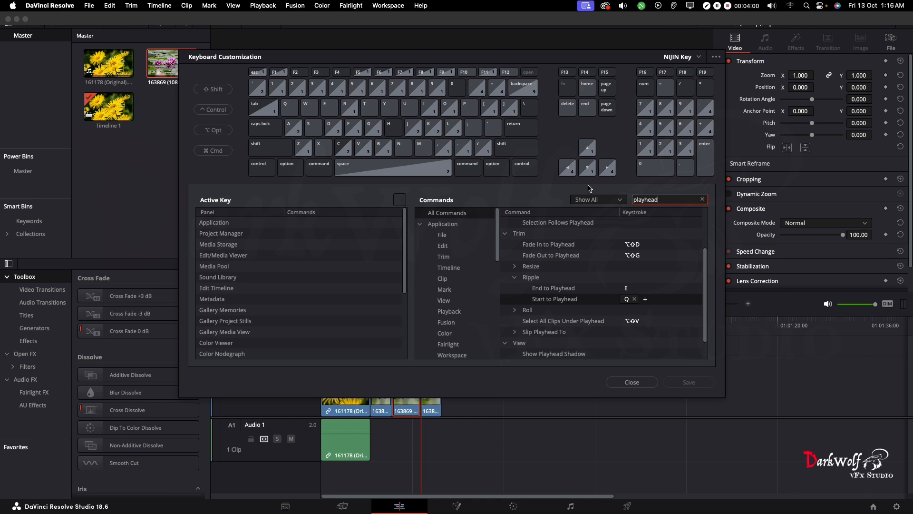
key(BackSpace)
key(BackSpace)
key(BackSpace)
key(BackSpace)
key(BackSpace)
key(BackSpace)
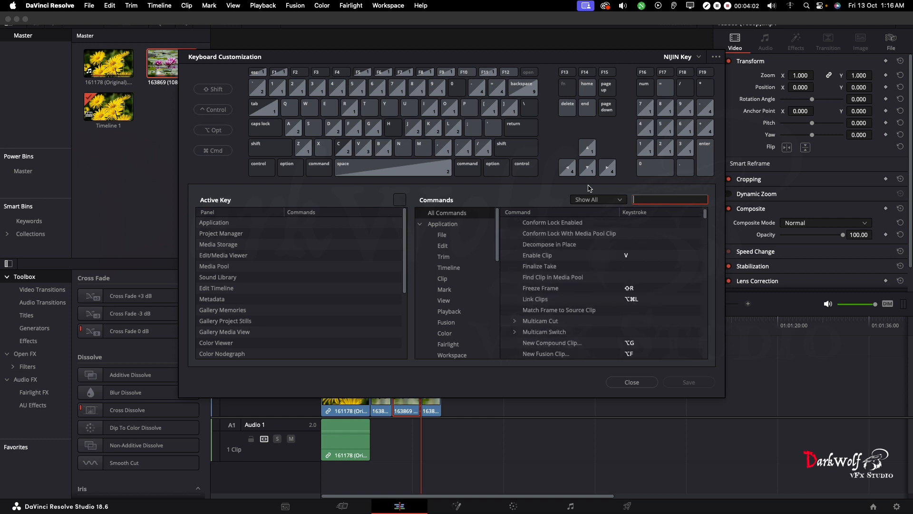
text(slip)
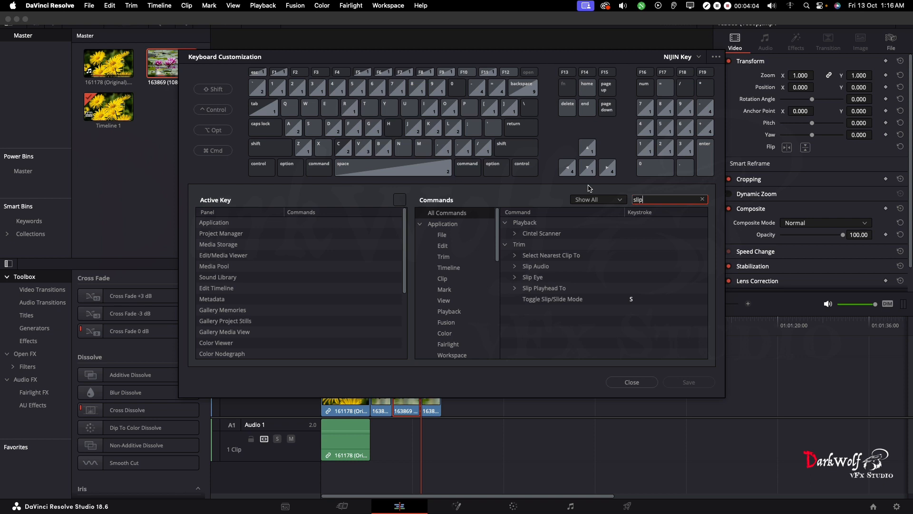
Search the commands for "split" and look up the keystroke for Split Clip under Timeline.
key(BackSpace)
key(BackSpace)
key(BackSpace)
key(BackSpace)
text(split)
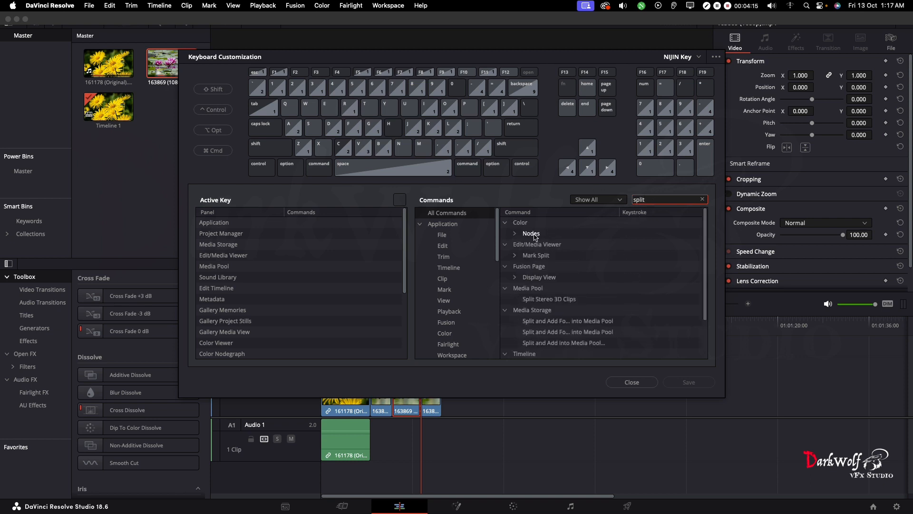
scroll(521, 298, down, 2)
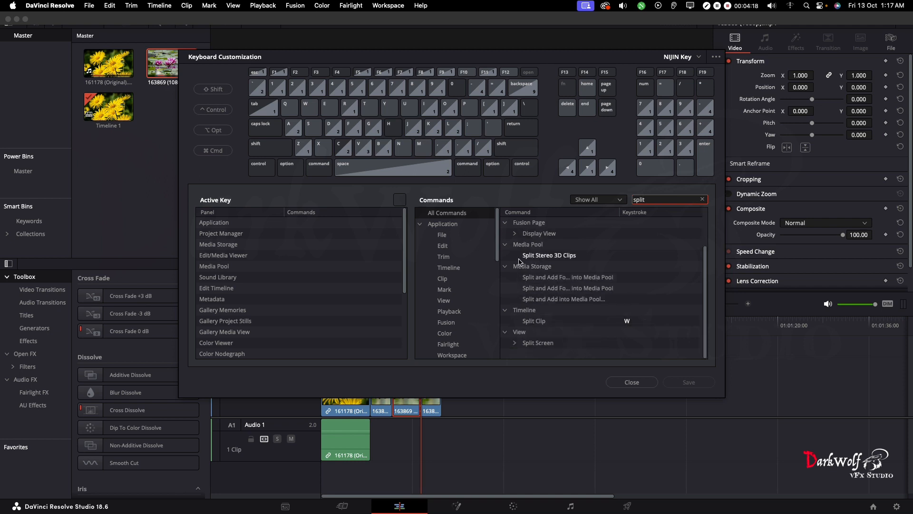
Examine the keystroke of Split Clip under Timeline and open an additional keystroke field for it, leaving it empty.
click(529, 321)
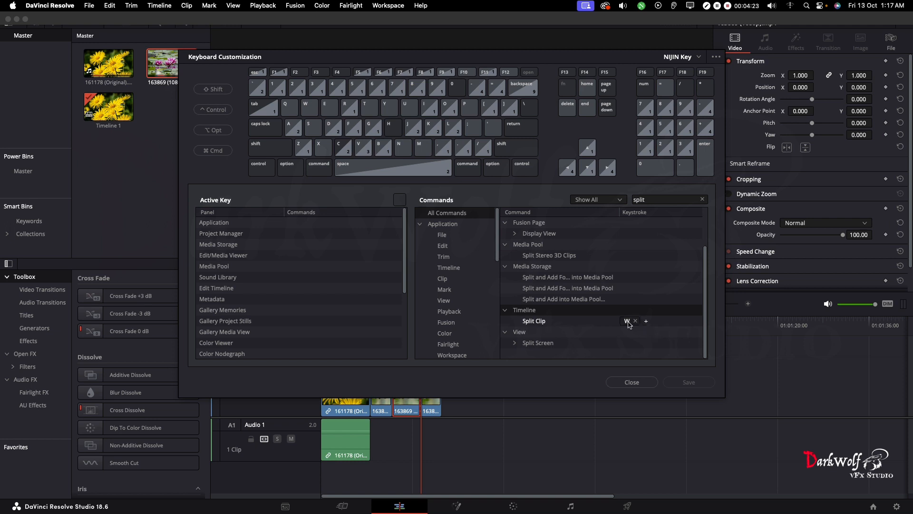
click(646, 321)
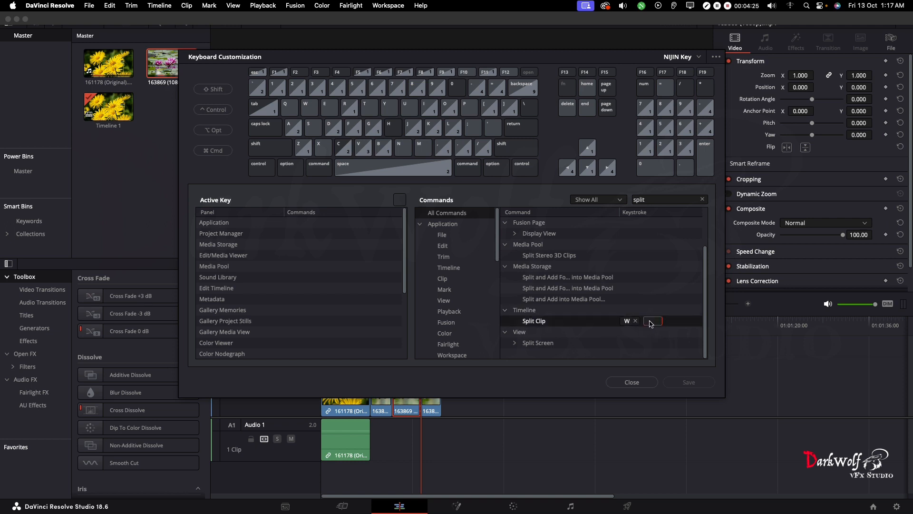
click(608, 342)
click(535, 318)
Replace the command search term with "delete".
click(672, 202)
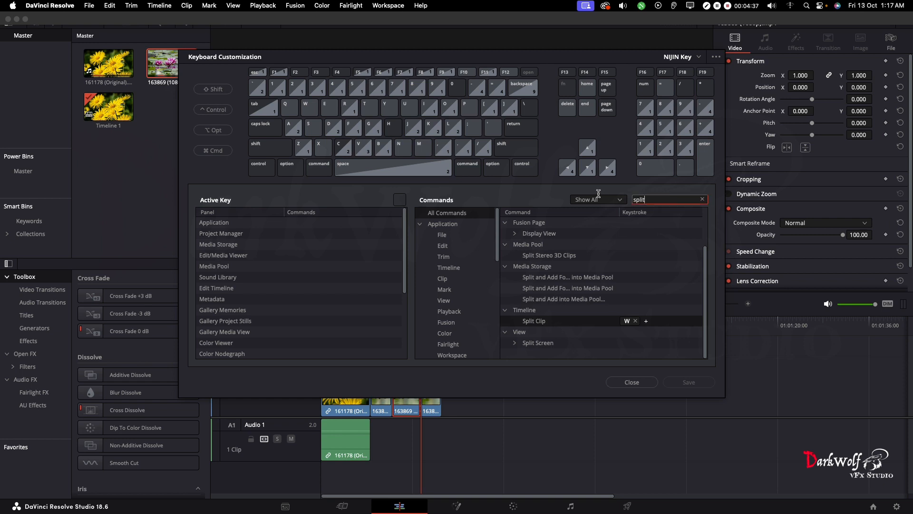
key(BackSpace)
key(BackSpace)
key(BackSpace)
key(BackSpace)
key(BackSpace)
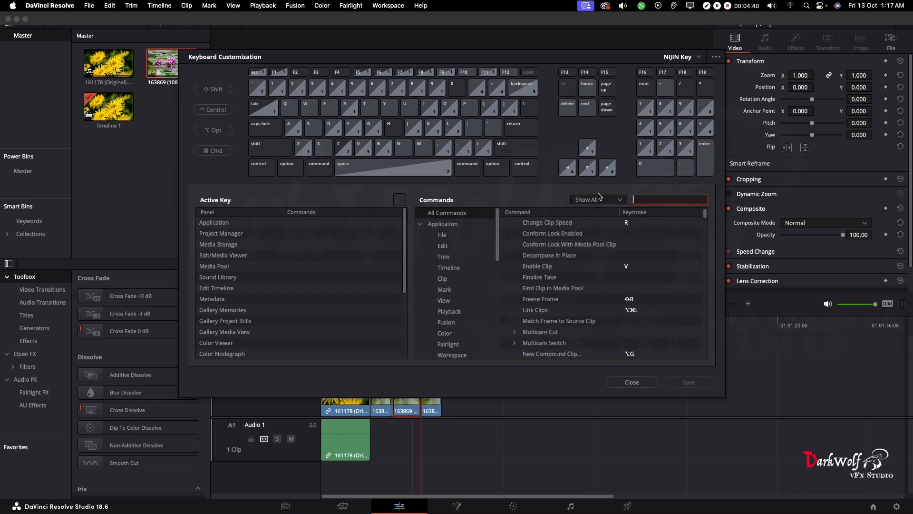
text(delete)
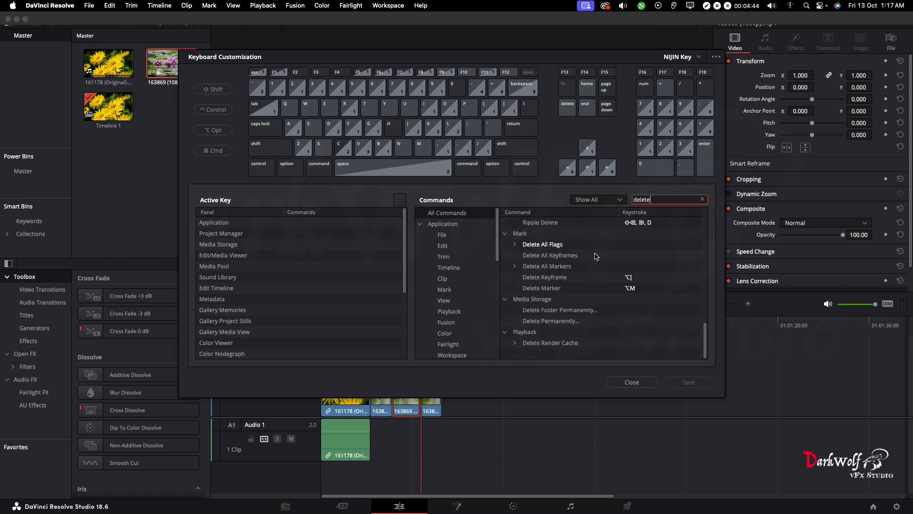
Look up the keystrokes for Delete Selected and Ripple Delete under Edit Timeline.
scroll(567, 316, up, 5)
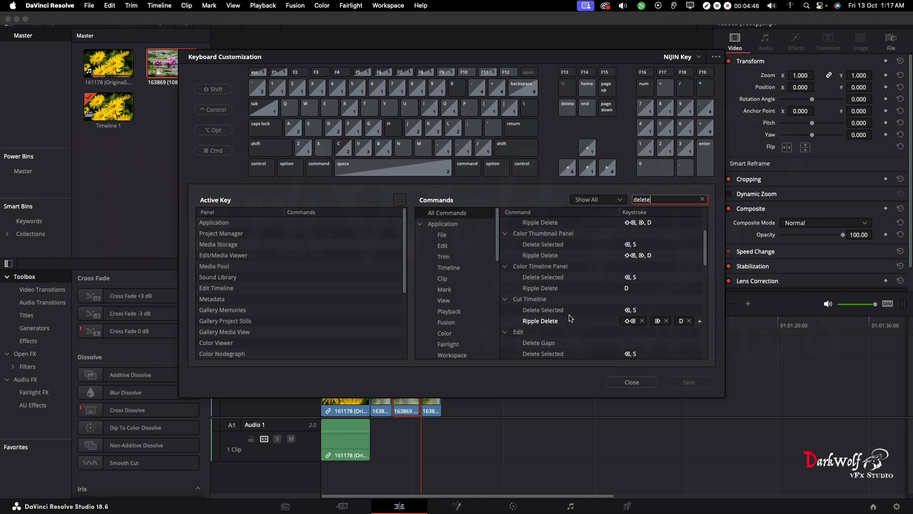
scroll(572, 316, down, 5)
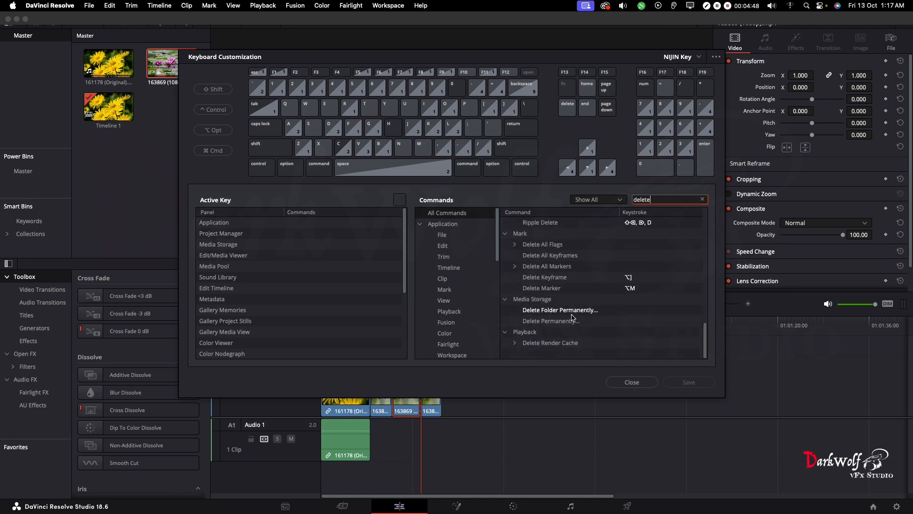
scroll(572, 318, up, 5)
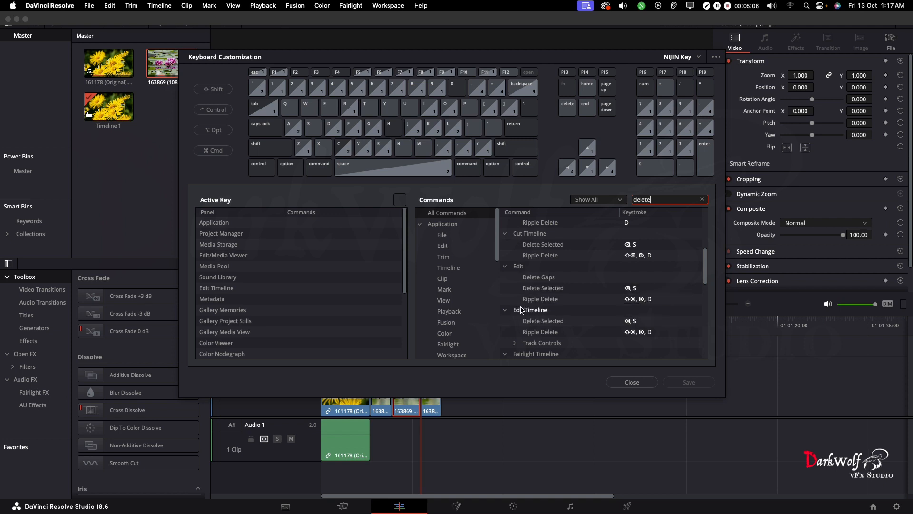
click(550, 324)
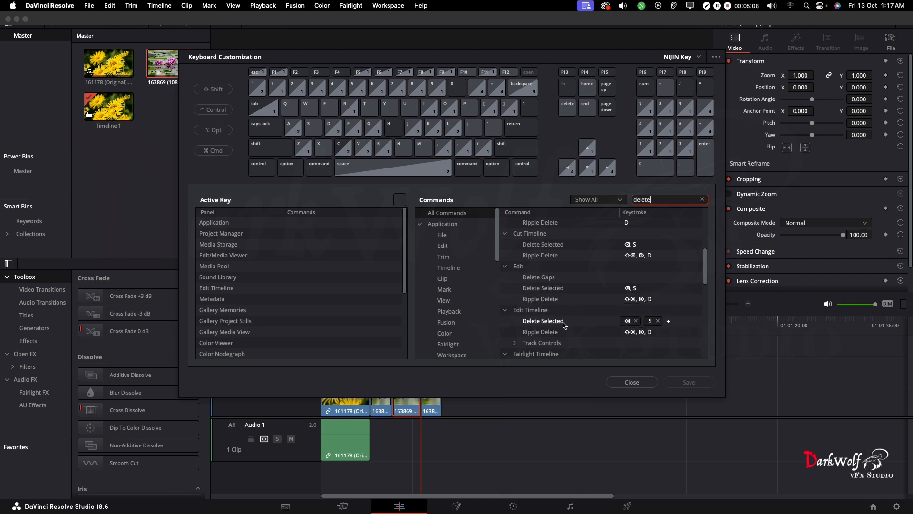
click(641, 326)
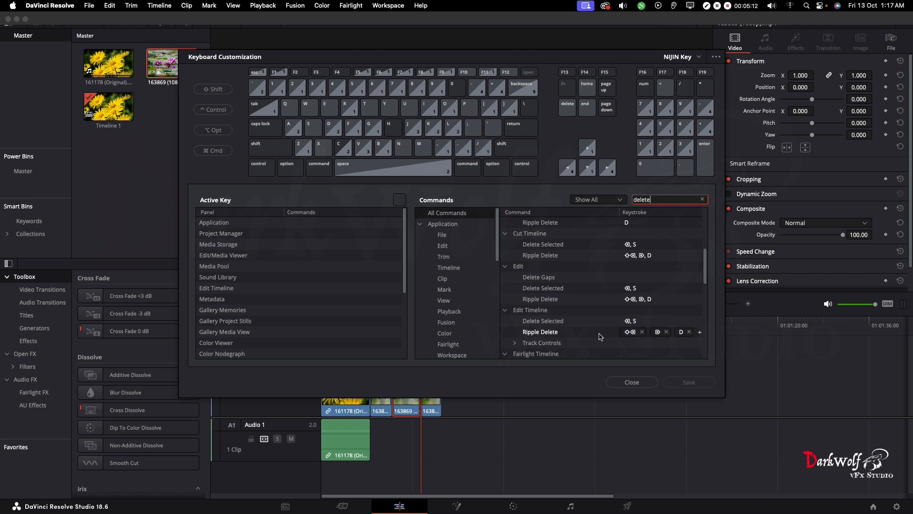
mouse_move(603, 339)
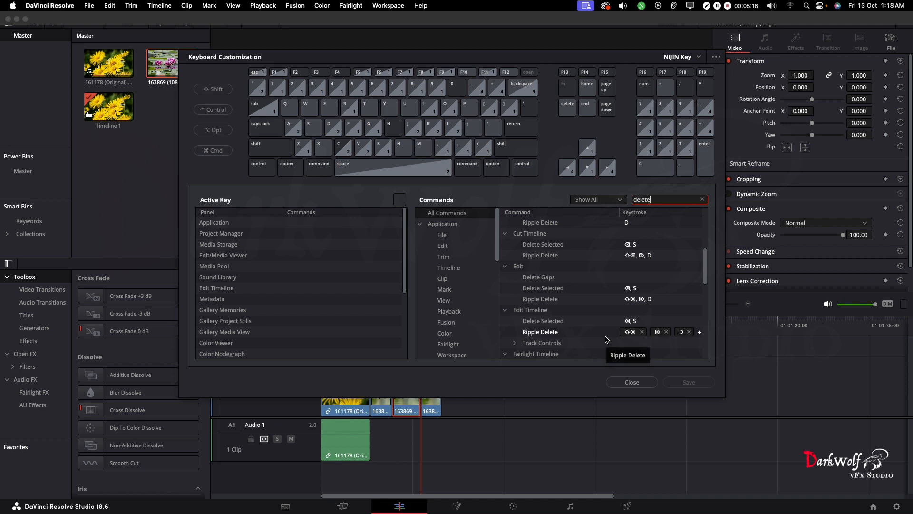
mouse_move(585, 326)
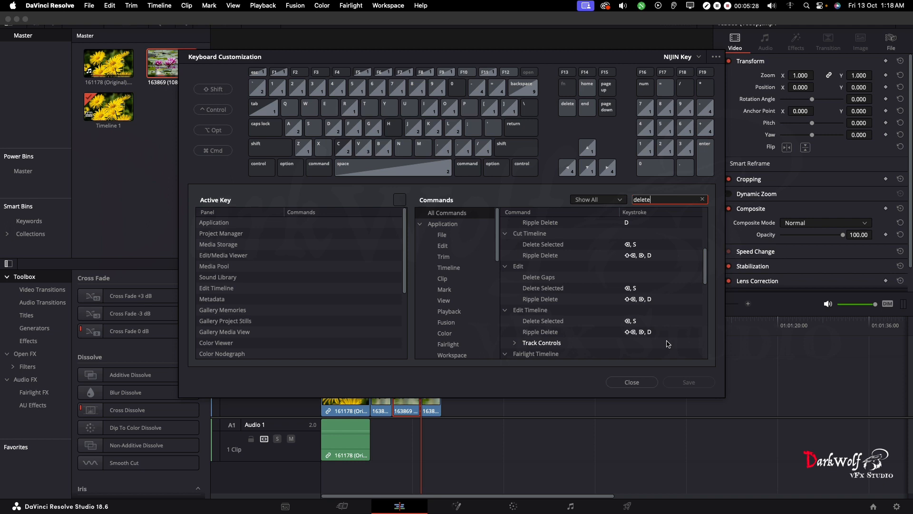
Close Keyboard Customization and delete the last lily clip from the timeline.
text(s)
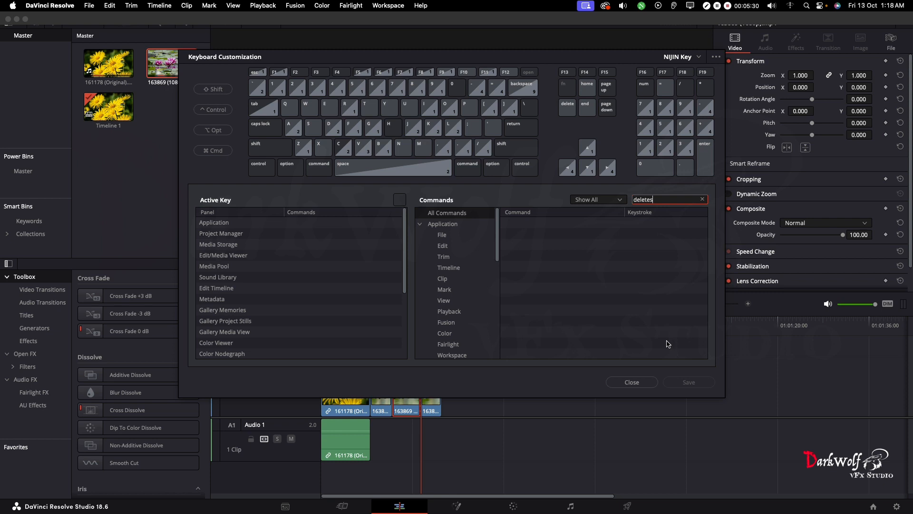
click(634, 382)
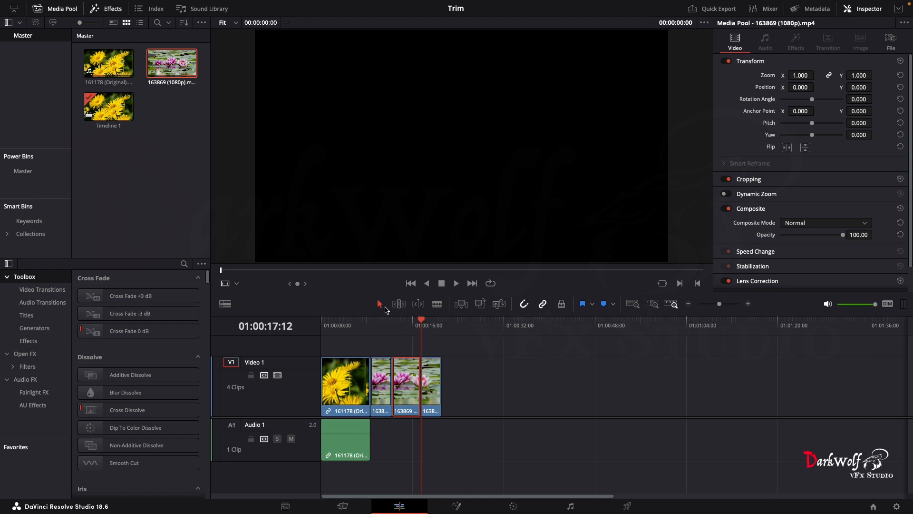
click(431, 377)
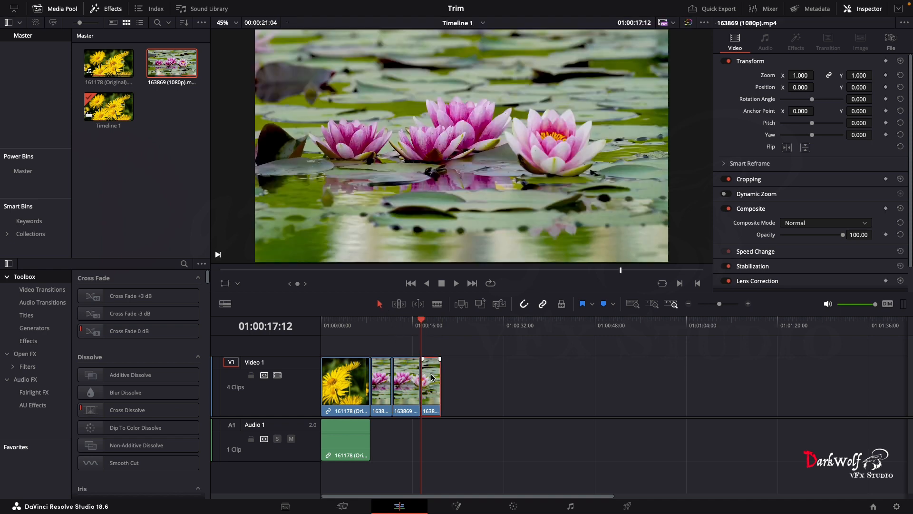
key(Delete)
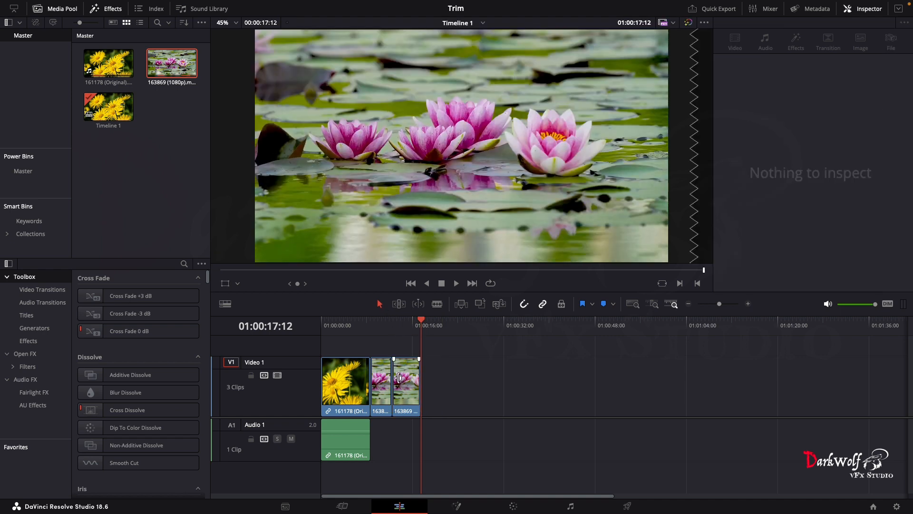
Try a plain delete that leaves a gap and a ripple delete on the first lily clip, undoing each.
click(379, 384)
key(BackSpace)
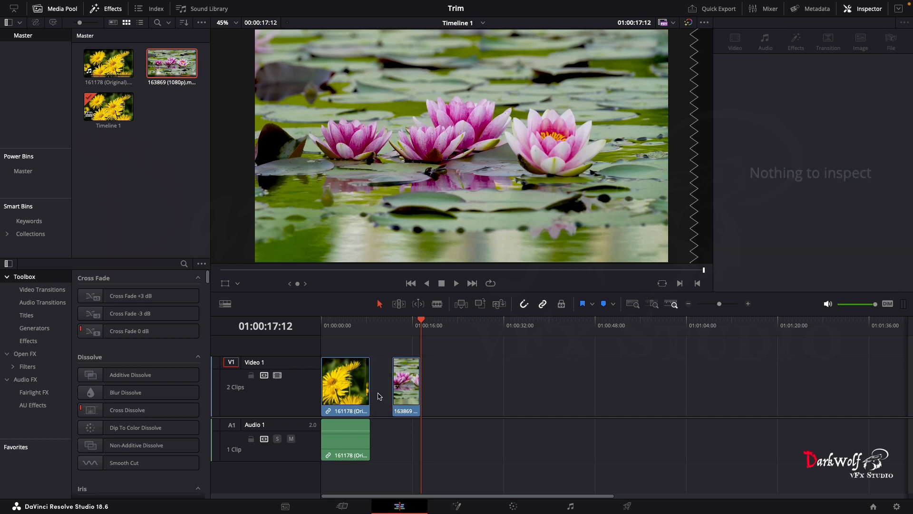
click(380, 397)
key(ctrl+z)
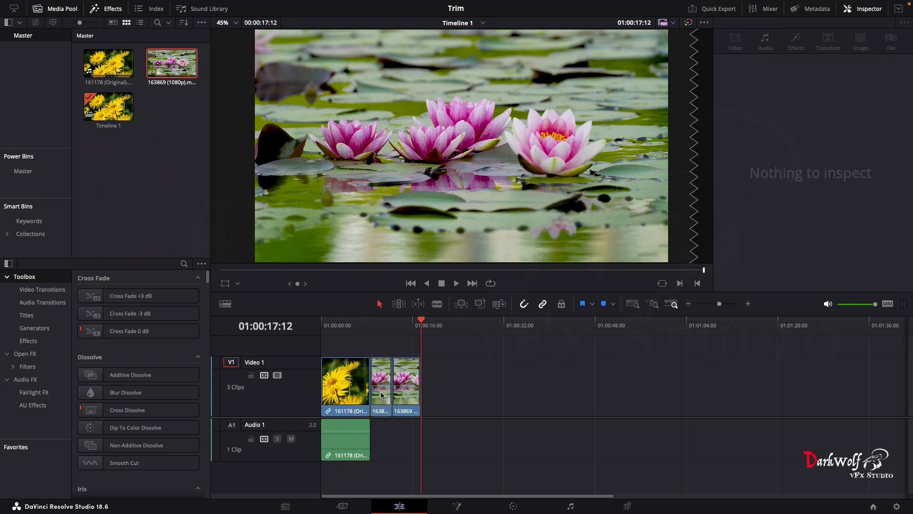
key(Delete)
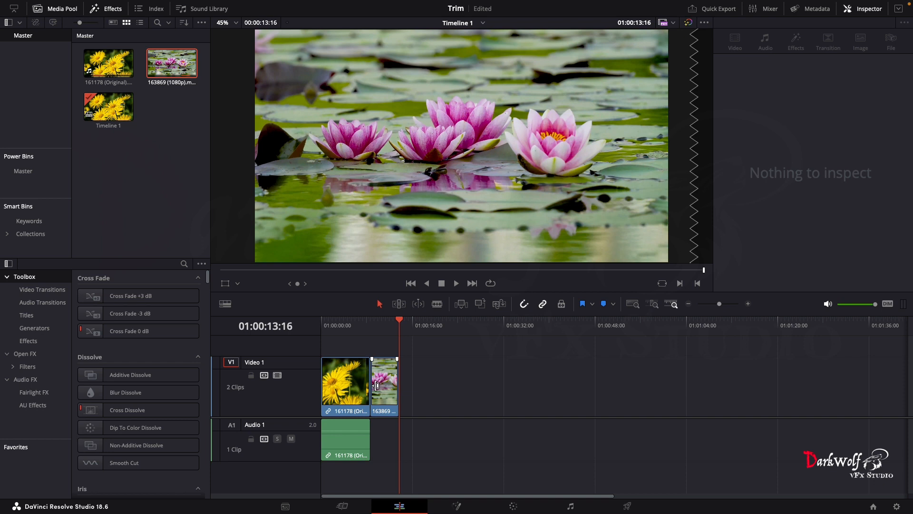
key(ctrl+z)
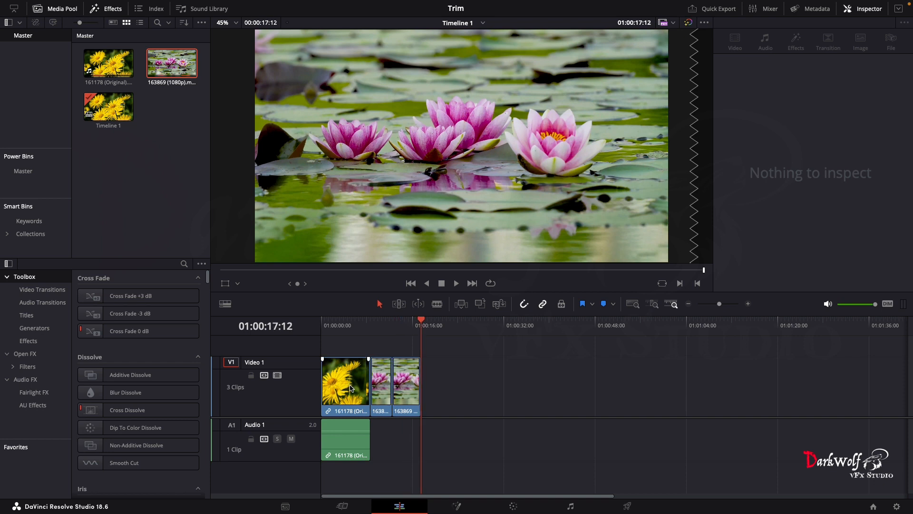
Ripple trim the start of the last lily clip to the playhead at 01:00:14:16.
click(376, 380)
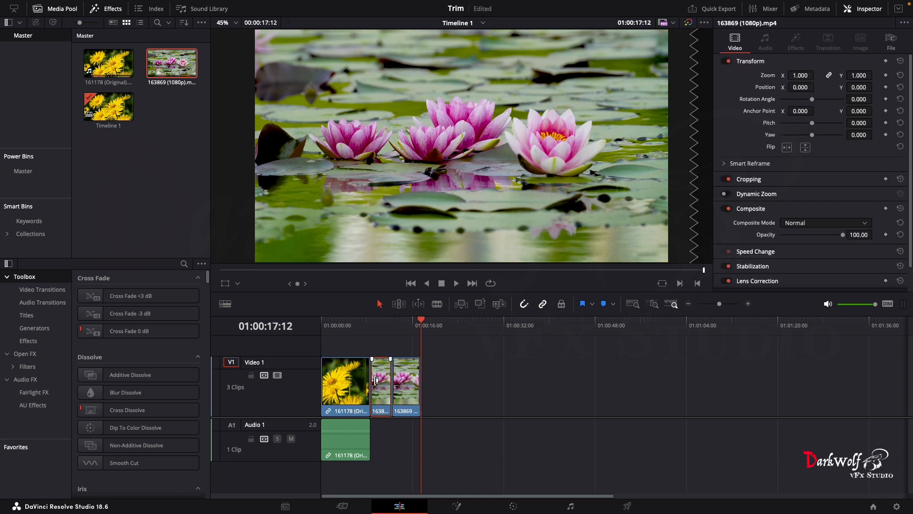
click(405, 327)
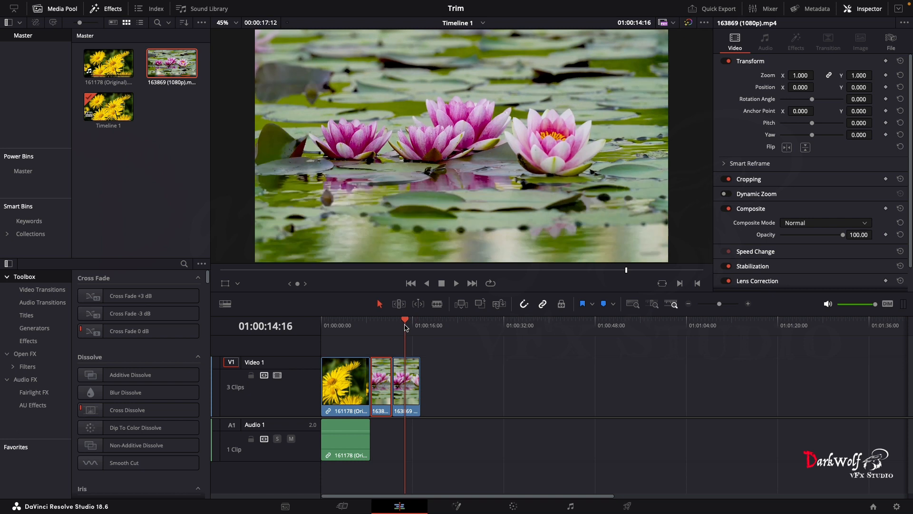
drag(419, 367, 404, 365)
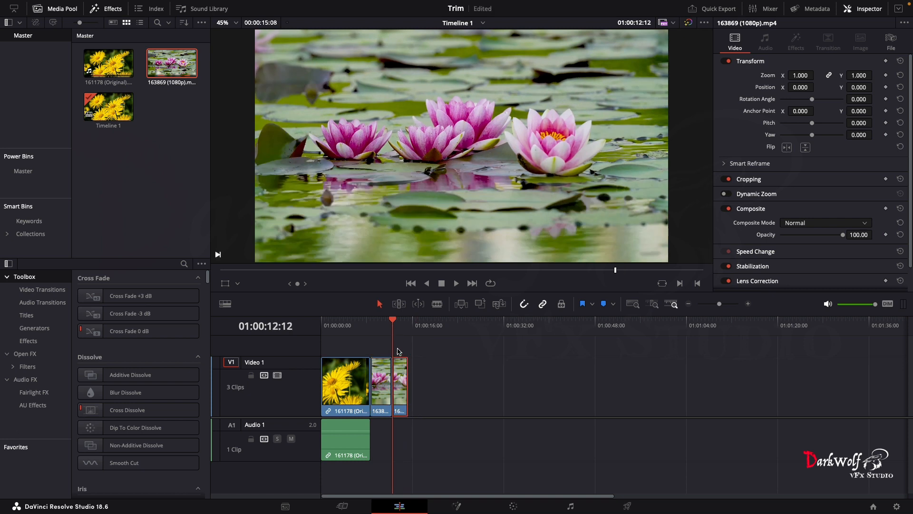
Move the playhead nine frames forward to 01:00:12:21 and ripple trim the last lily clip's end to it.
key(ctrl+s)
key(Right)
key(Right)
key(Right)
key(Right)
key(Right)
key(Right)
key(Right)
key(Right)
key(Right)
key(shift+])
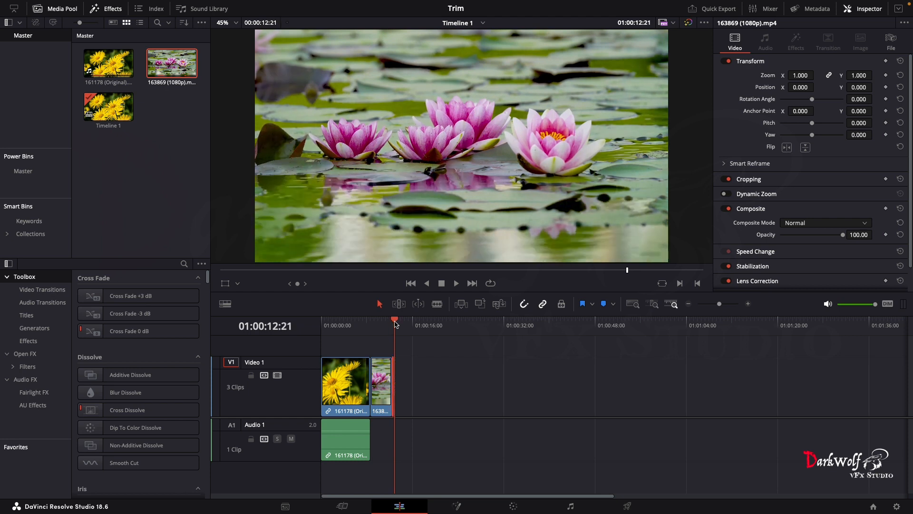
Try to split the first lily clip at the playhead at 01:00:10:08.
click(380, 326)
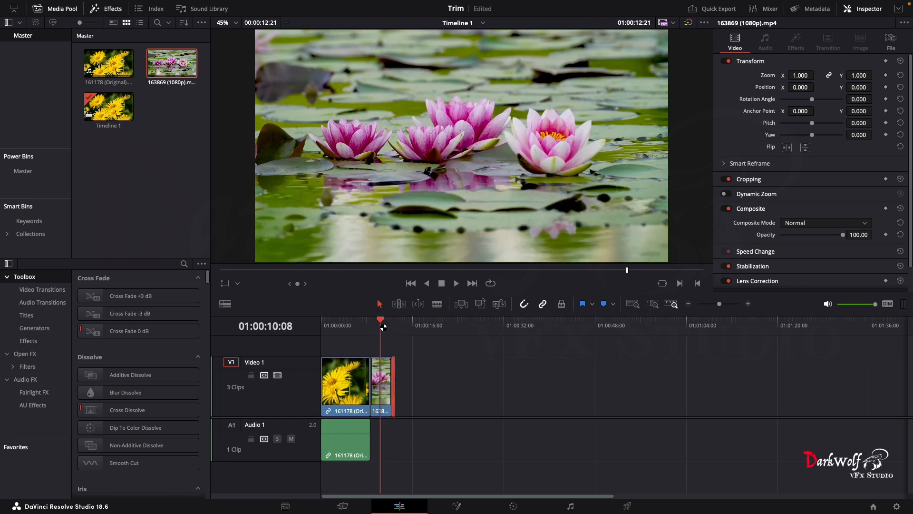
click(375, 369)
key(super+b)
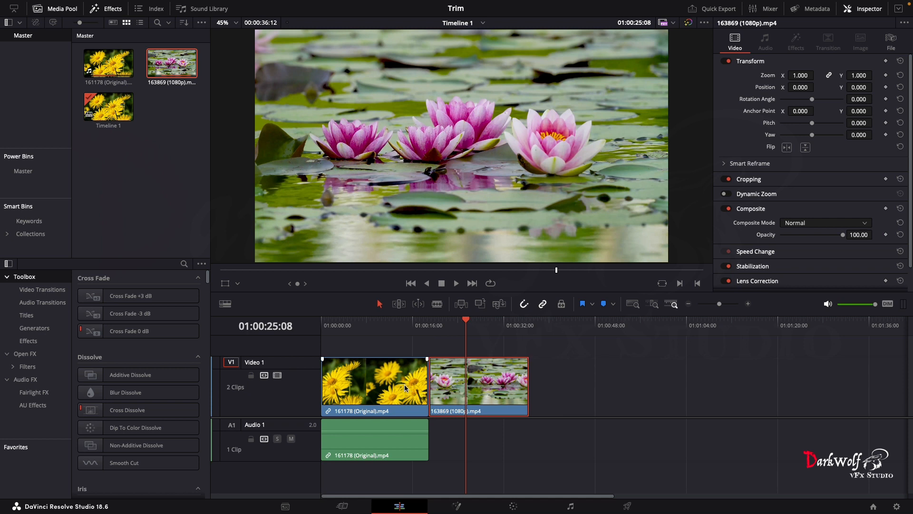
Add the Blue Fire Energy Green Screen Effect (Loop) clip after the lily clip and lower its audio volume all the way.
drag(911, 381, 527, 377)
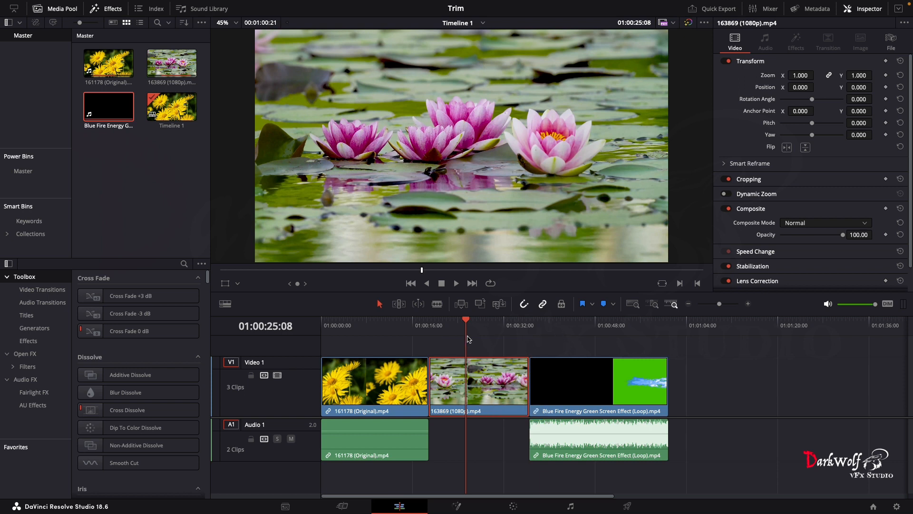
drag(581, 434, 582, 494)
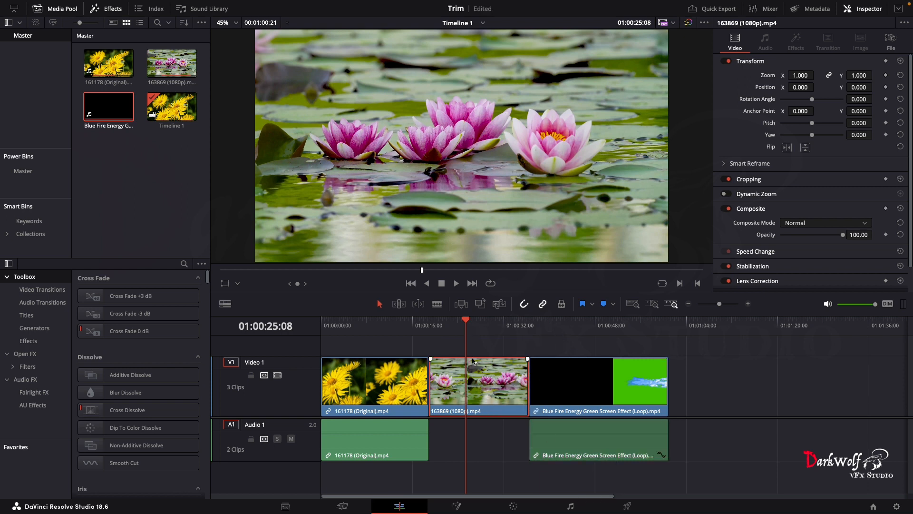
Place the playhead at 01:00:31:16, switch to Trim Edit Mode and slip the content of the middle lily clip.
drag(465, 328, 535, 372)
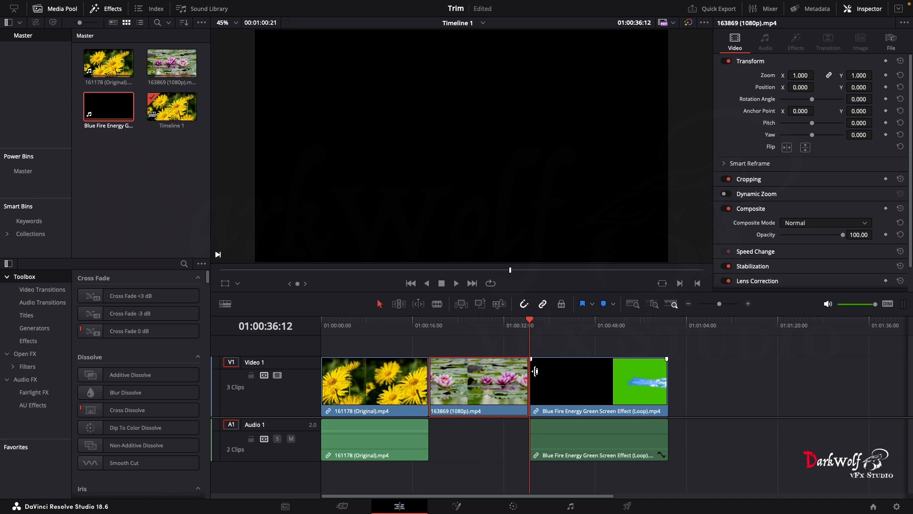
drag(523, 325, 508, 351)
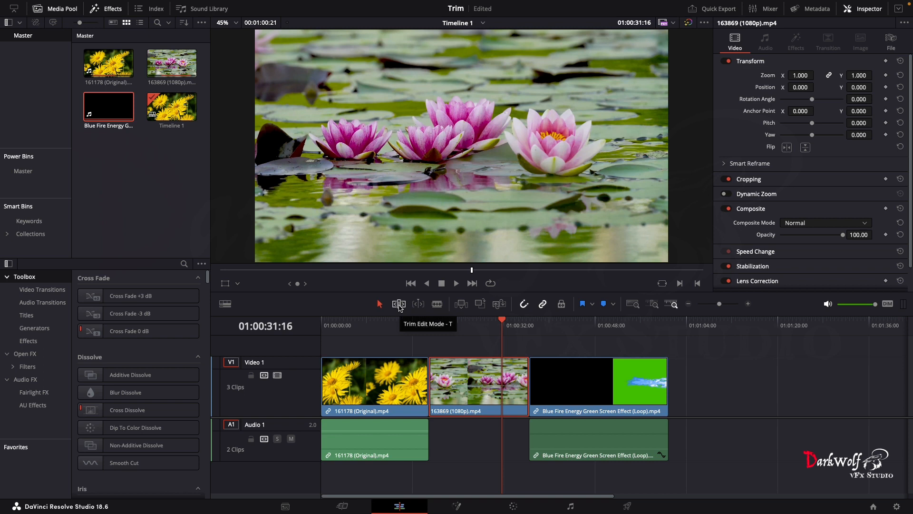
click(399, 305)
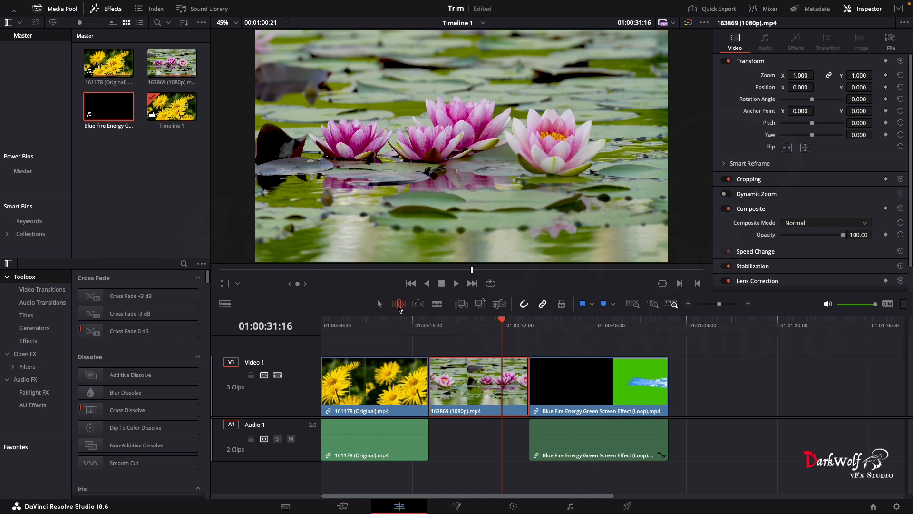
drag(470, 395, 452, 387)
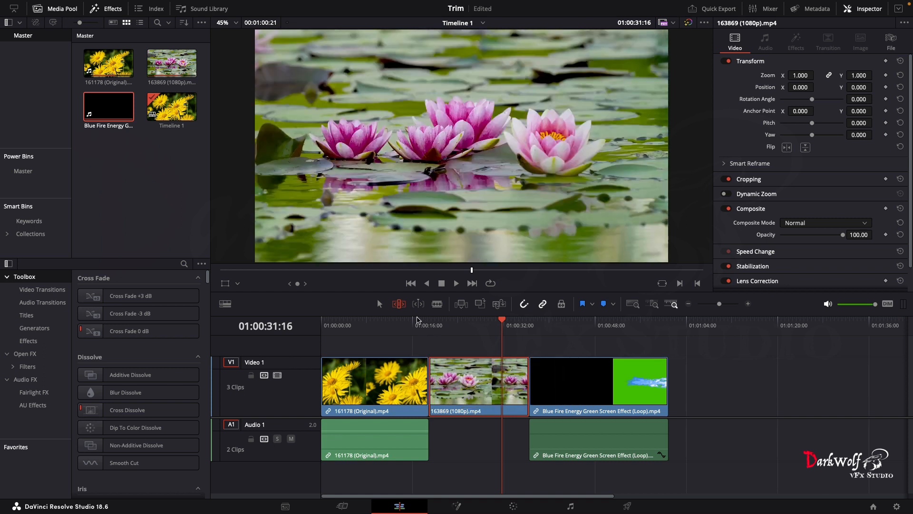
Play back the cut from the yellow flower clip into the lily clip.
click(417, 322)
key(space)
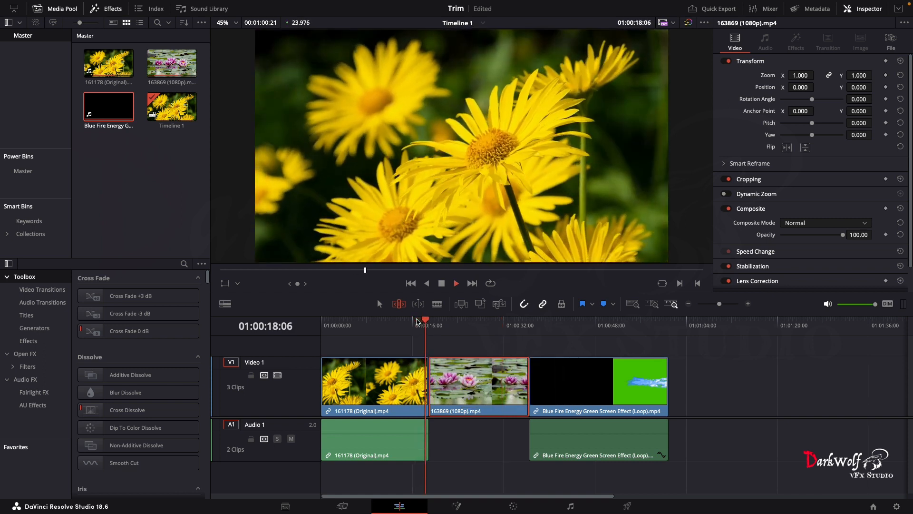
Slip the middle lily clip's content again and move the playhead to 01:00:24:20 within it.
drag(458, 361, 457, 386)
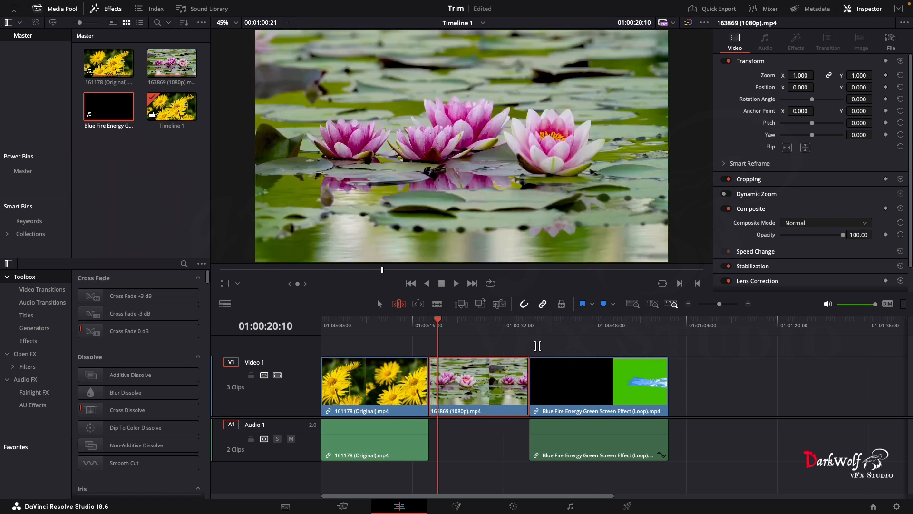
drag(438, 322, 465, 347)
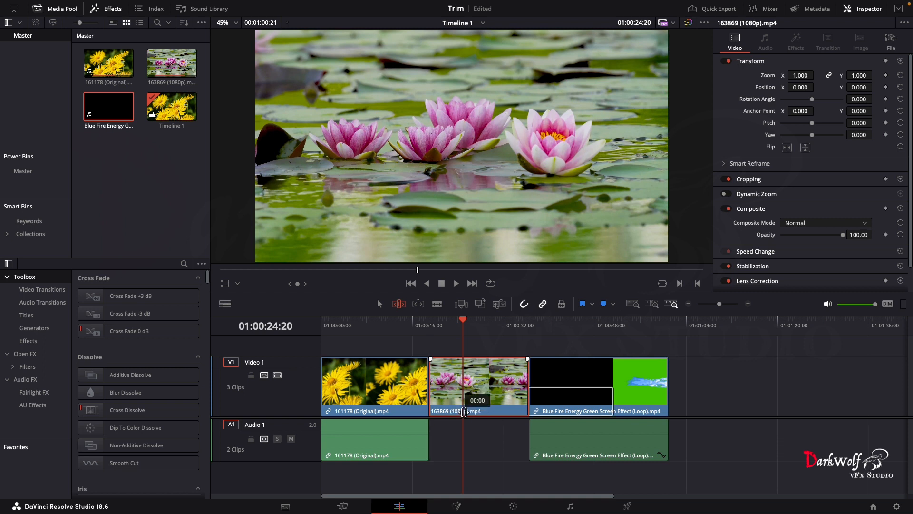
Try sliding the middle lily clip later between its neighbouring clips in Trim Edit Mode, and undo the move.
drag(442, 408, 513, 413)
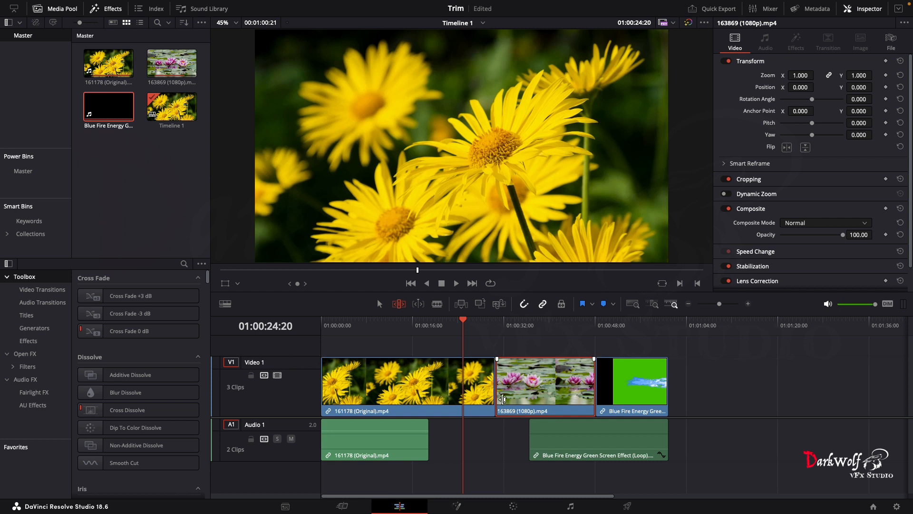
mouse_move(527, 411)
mouse_down()
mouse_move(460, 412)
mouse_move(523, 405)
mouse_up()
click(379, 304)
key(ctrl+z)
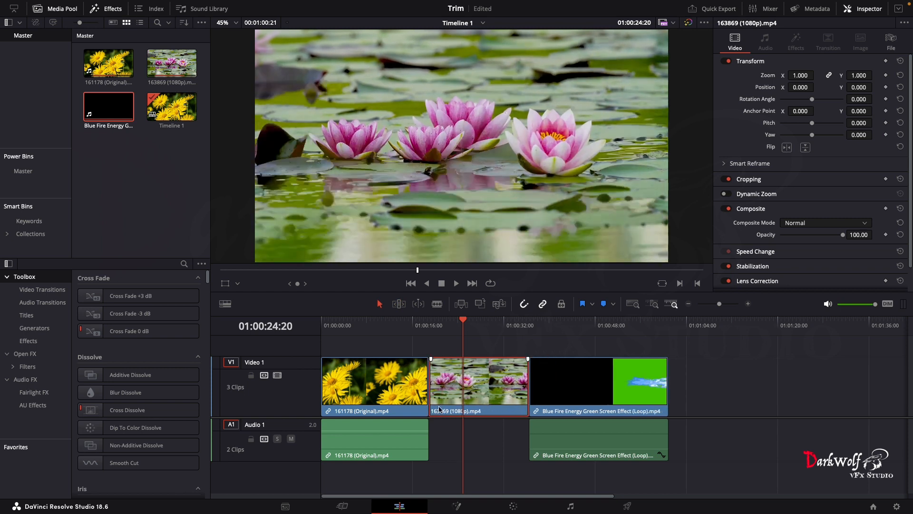
Slide the middle lily clip later and back again in Trim Edit Mode, playing back the timeline in between.
click(399, 304)
drag(448, 411, 496, 411)
click(429, 327)
key(space)
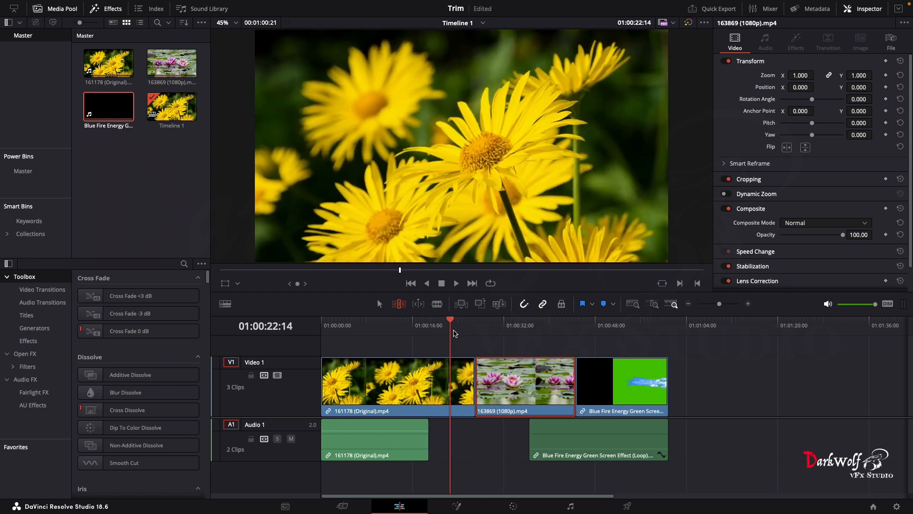
key(space)
key(l)
key(l)
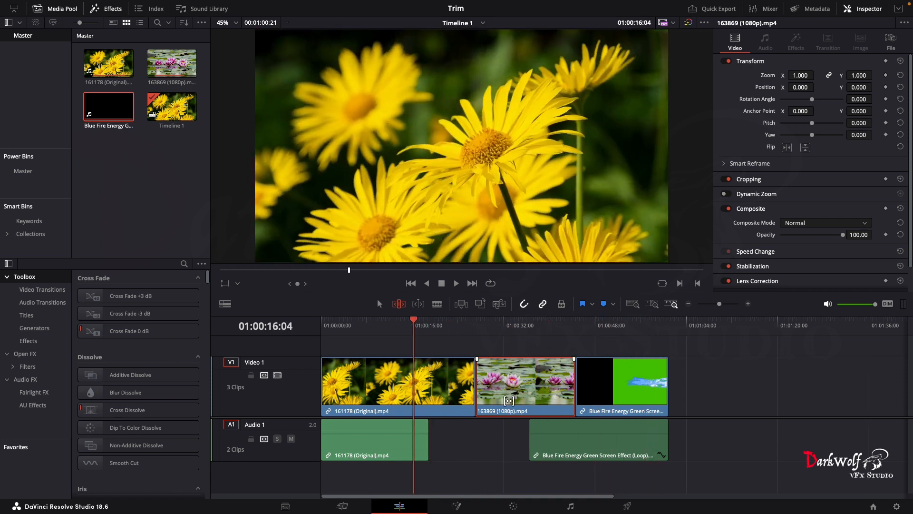
drag(502, 410, 437, 406)
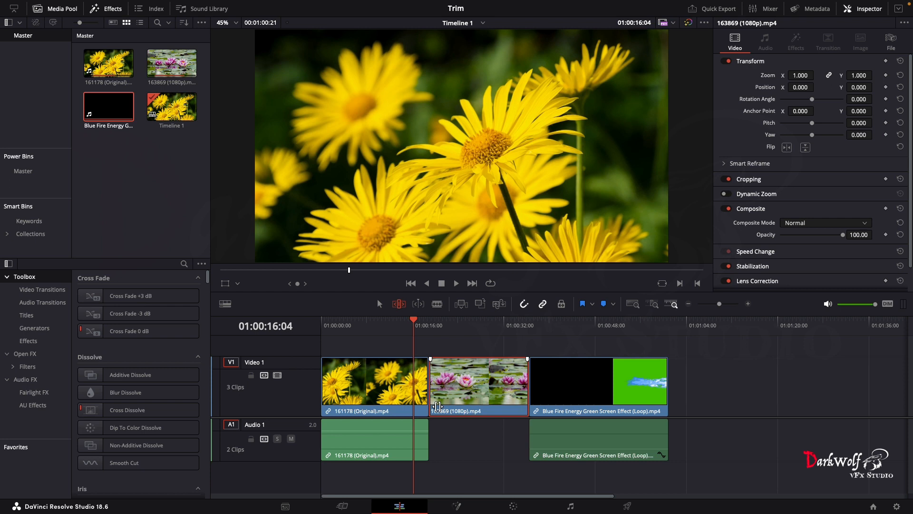
Switch to Selection Mode and move the middle lily clip over the adjacent clips, ending over the end of the yellow flower clip.
drag(442, 406, 465, 395)
key(a)
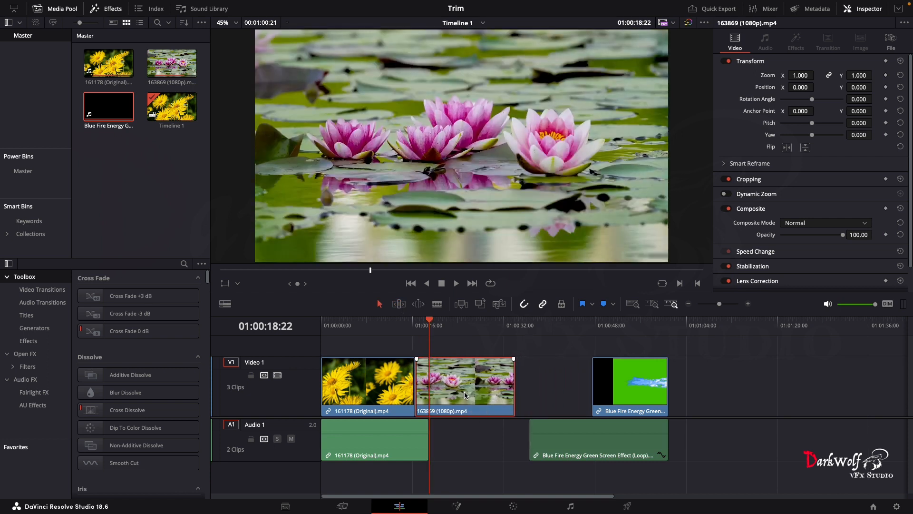